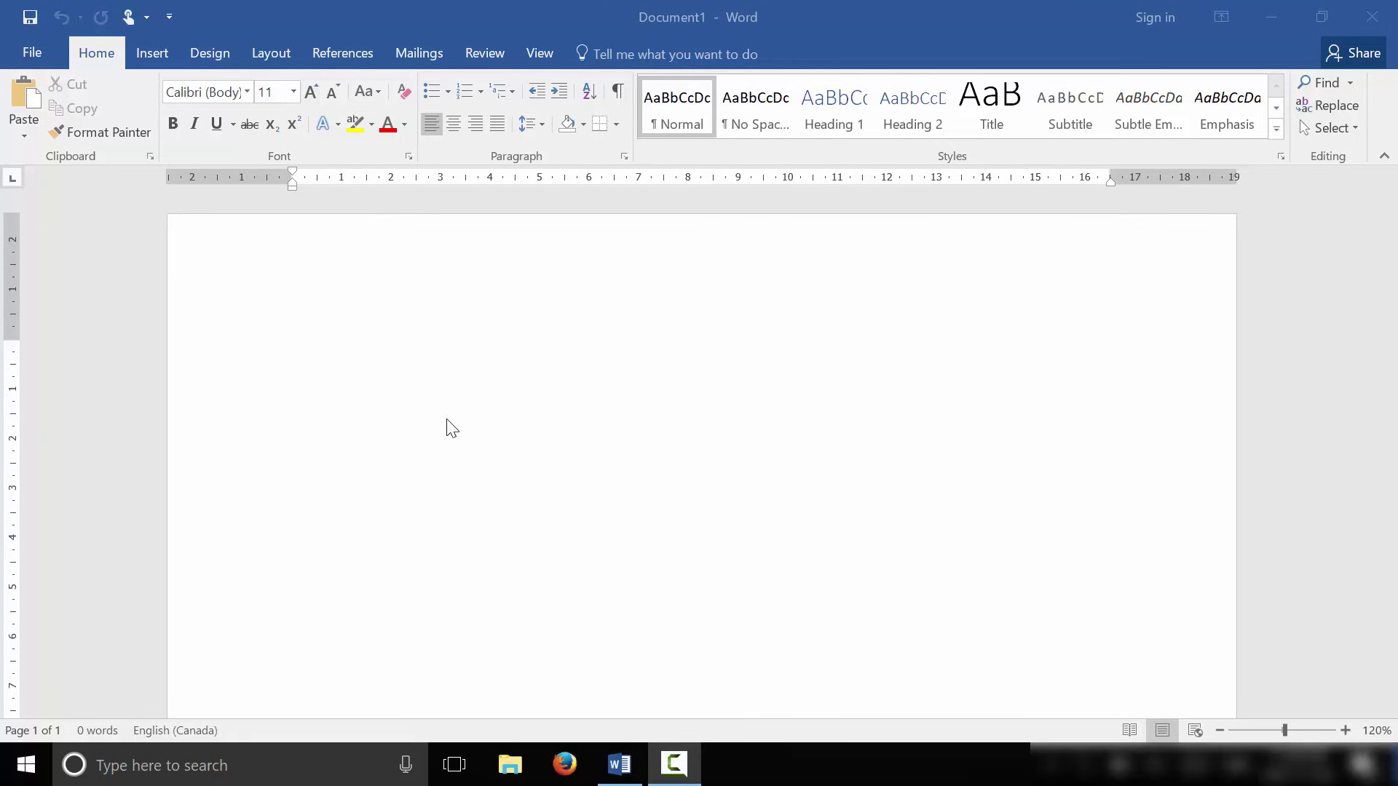
# Insert the Me And Nonna photo from the Pictures folder into Document1
pyautogui.click(151, 56)
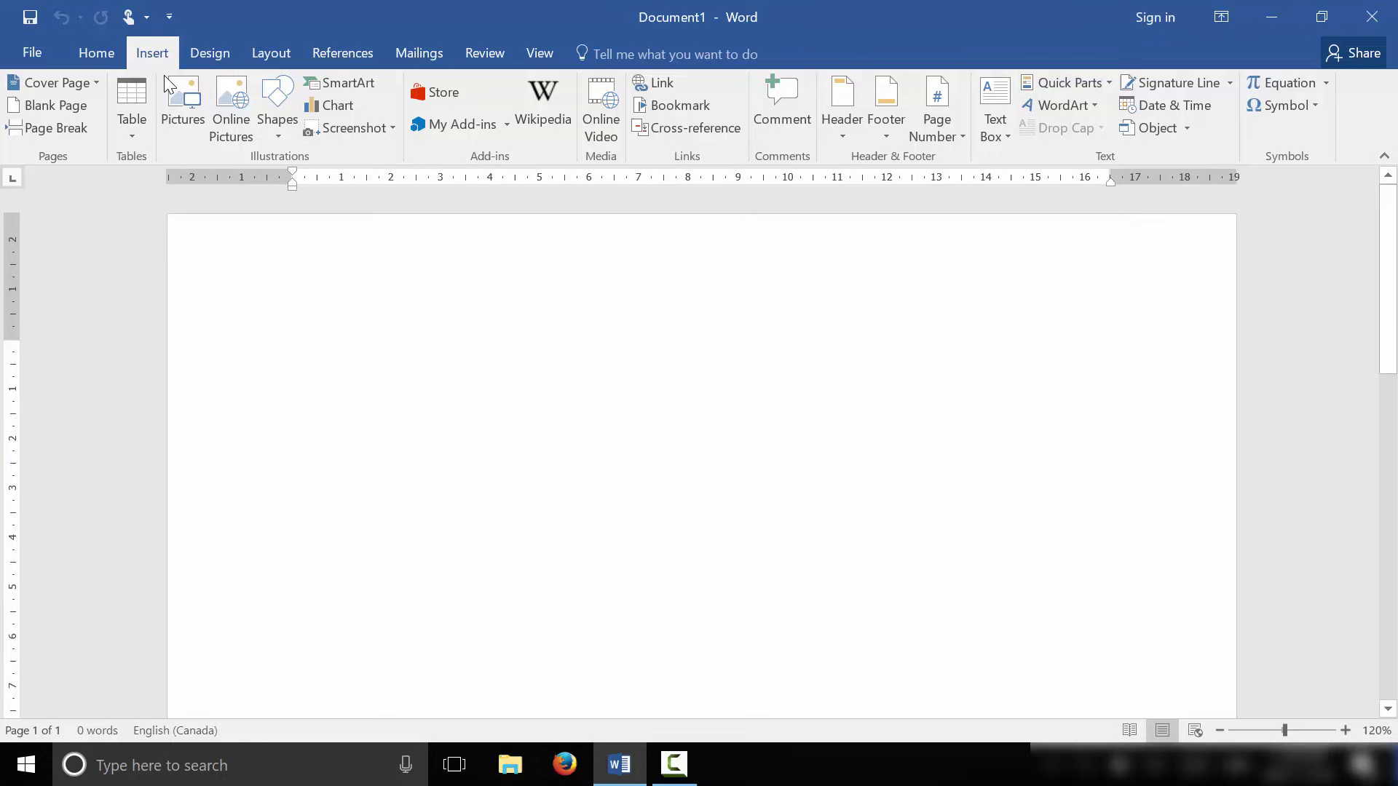
pyautogui.click(192, 134)
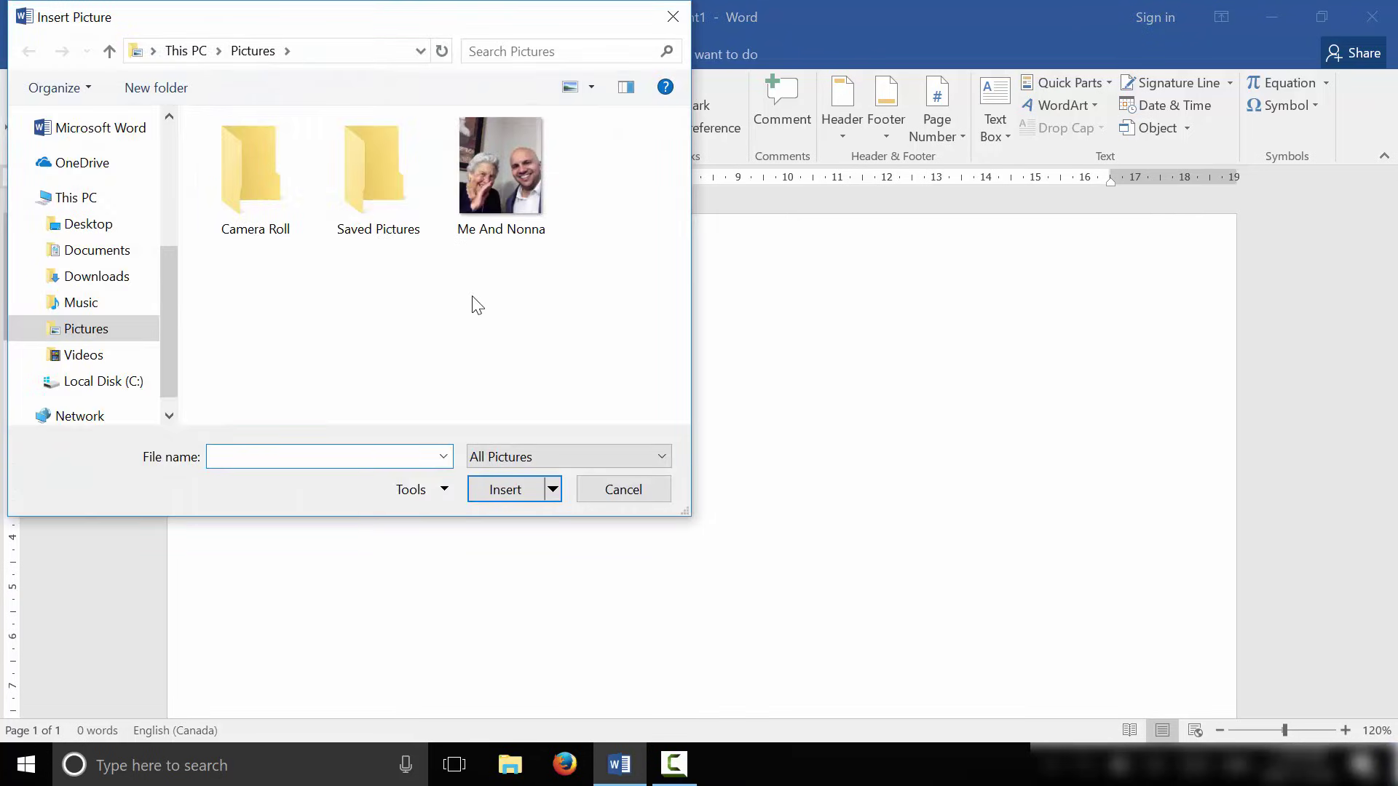
pyautogui.moveTo(502, 238)
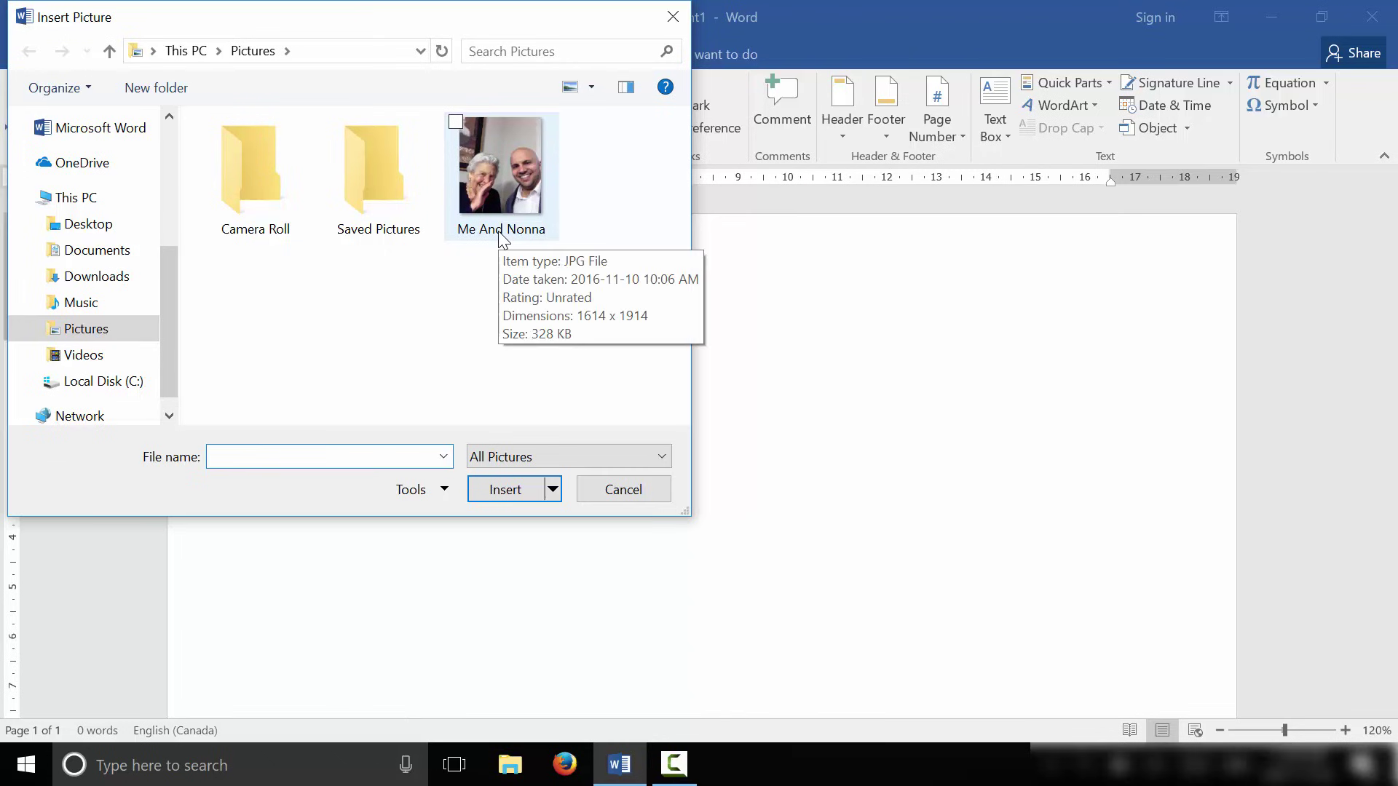
pyautogui.doubleClick(501, 234)
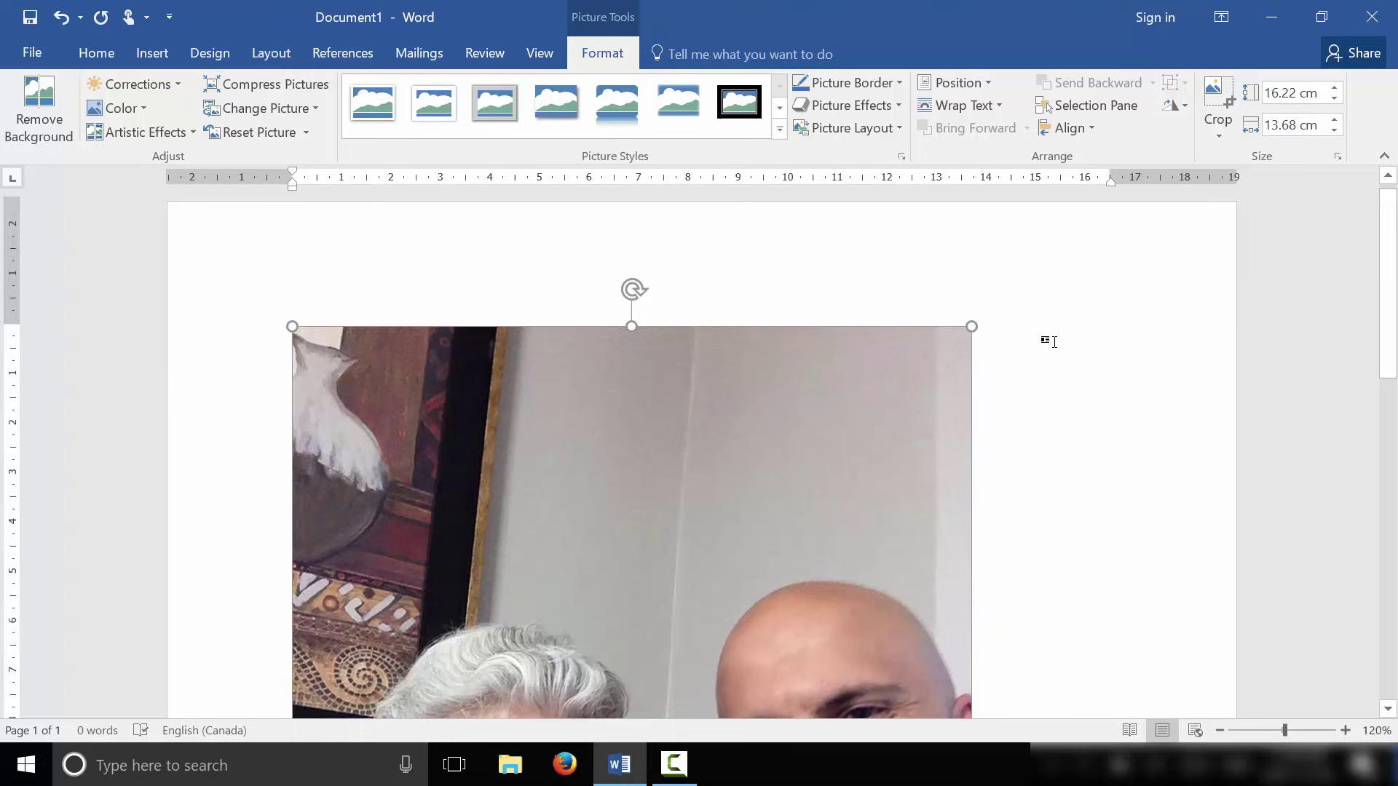
# Shrink the photo proportionally from its corner handle to 10.35 × 8.73 cm
pyautogui.scroll(-5, 1052, 341)
pyautogui.scroll(-1, 1044, 337)
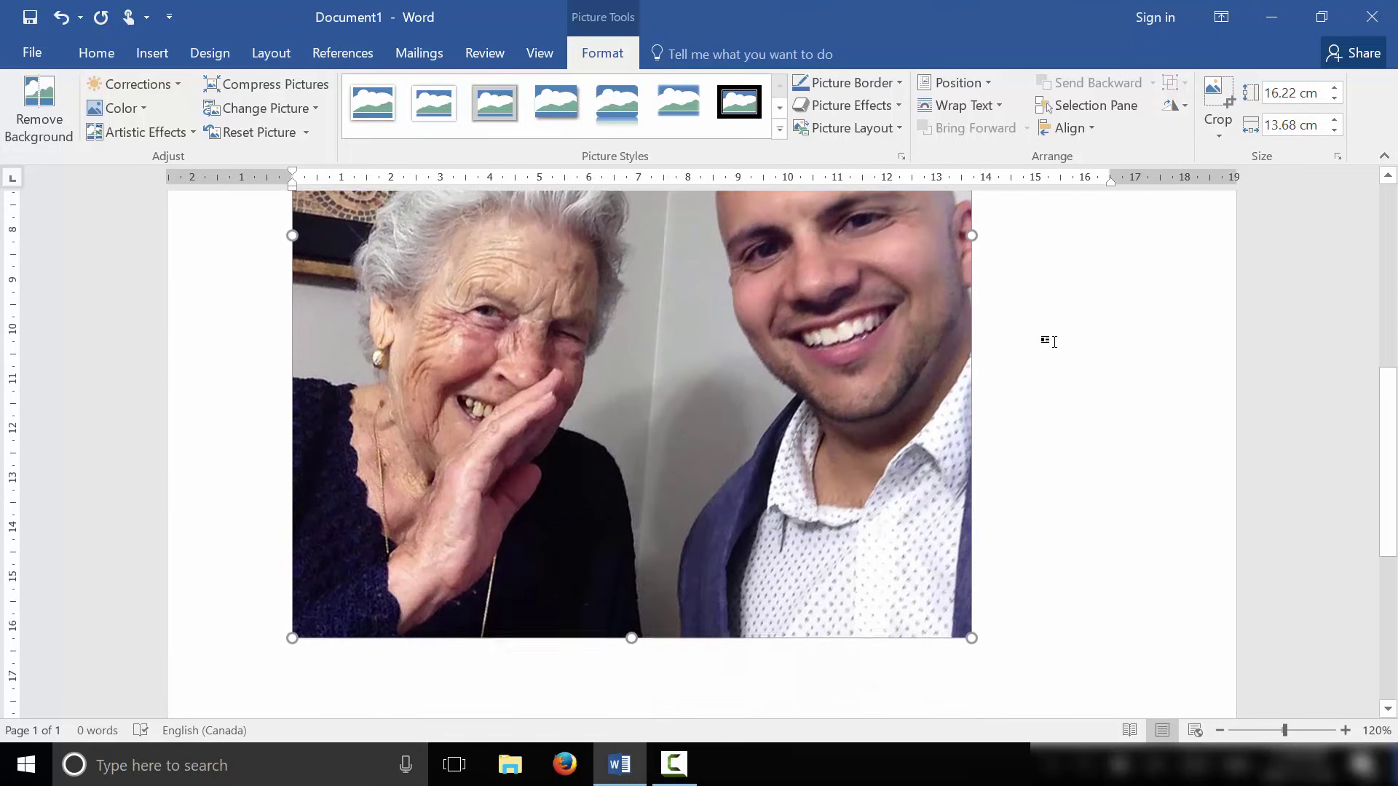
pyautogui.scroll(1, 1044, 451)
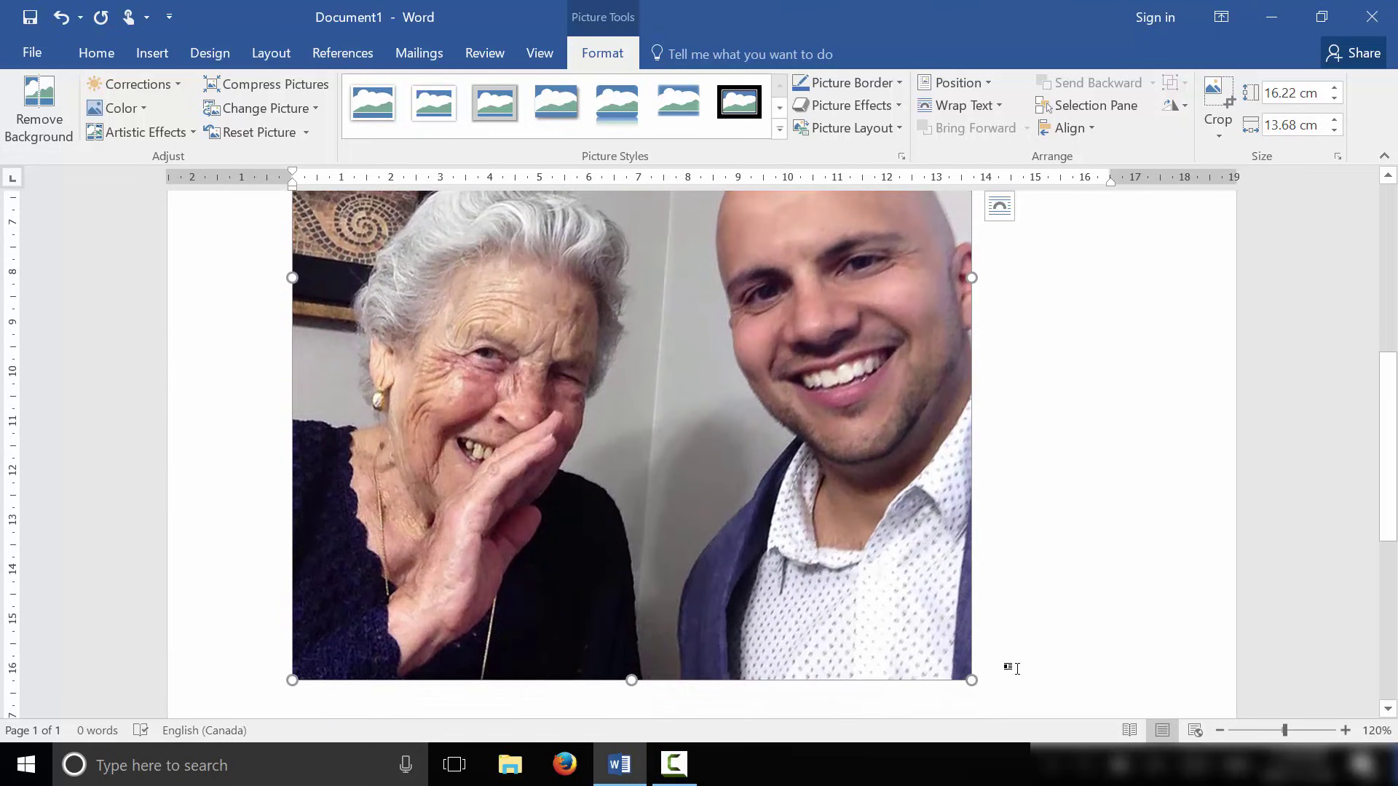
pyautogui.moveTo(972, 679); pyautogui.dragTo(726, 390)
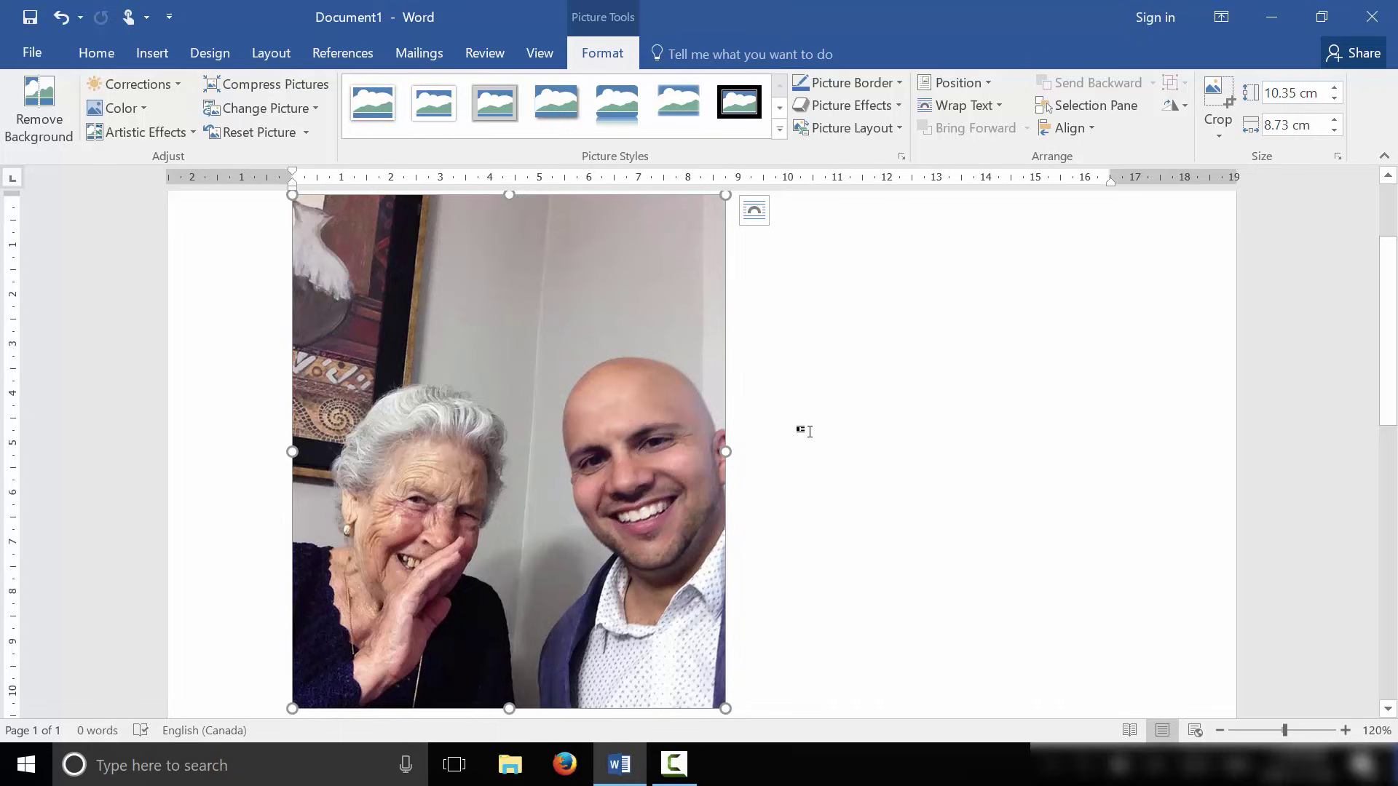
pyautogui.click(820, 317)
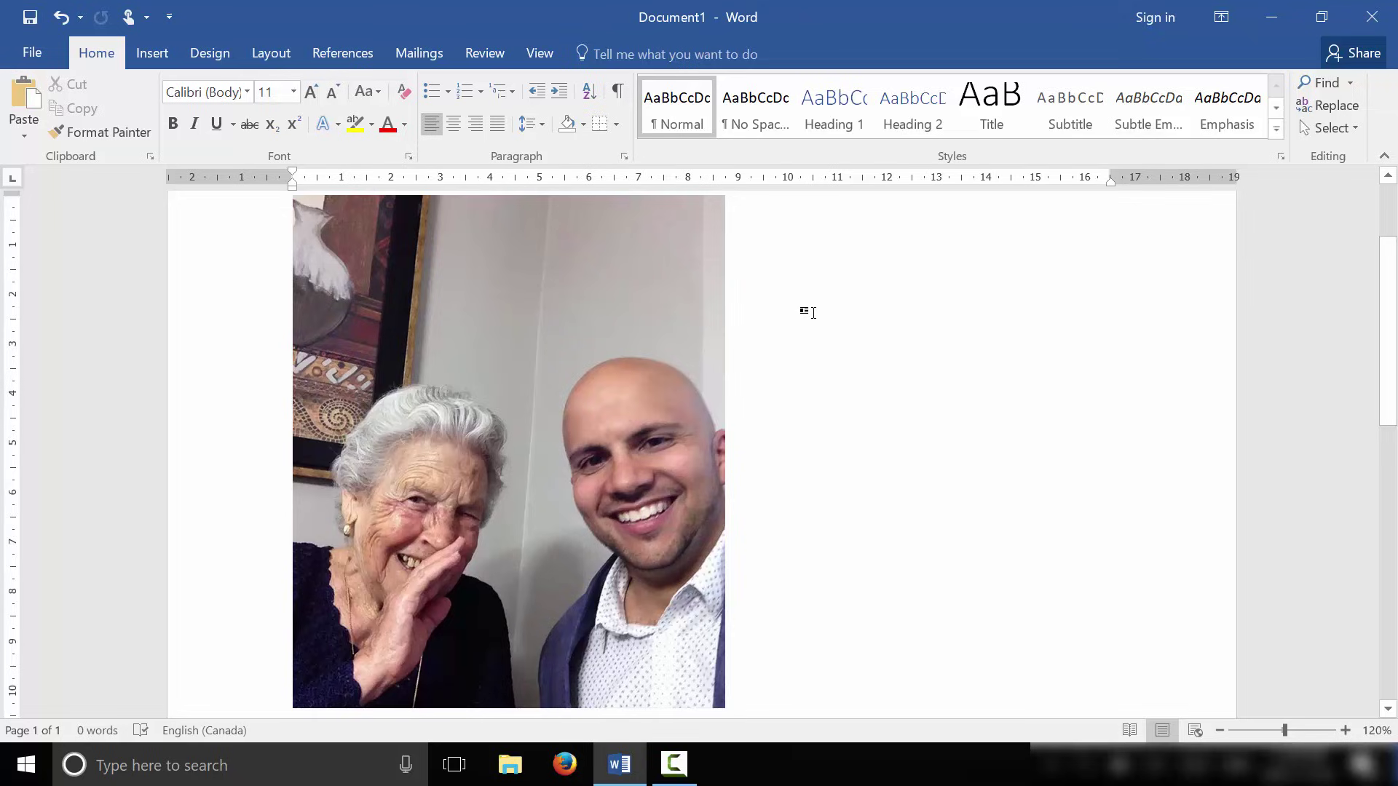
pyautogui.write('eoeijeoijroe')
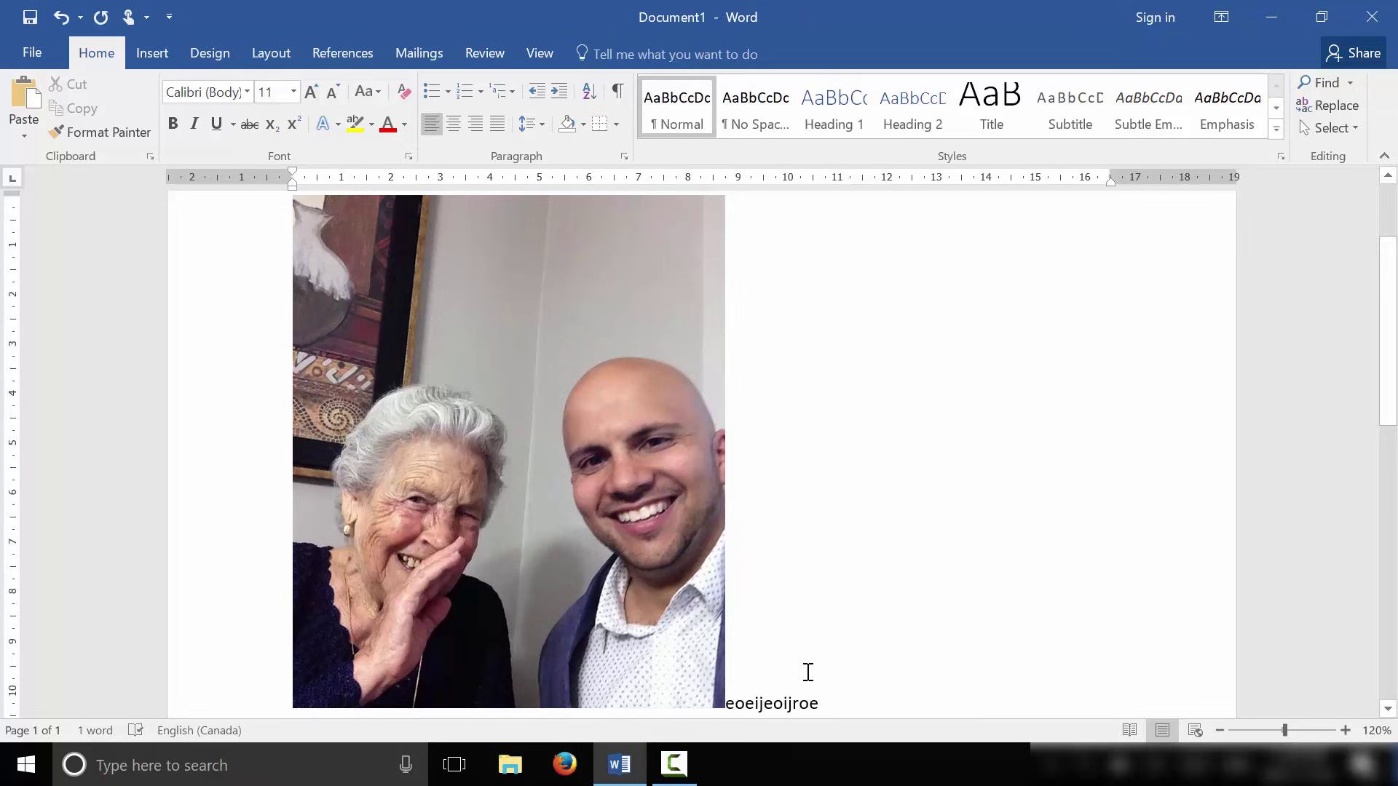
pyautogui.press('BackSpace')
pyautogui.press('BackSpace')
pyautogui.press('BackSpace')
pyautogui.press('BackSpace')
pyautogui.press('BackSpace')
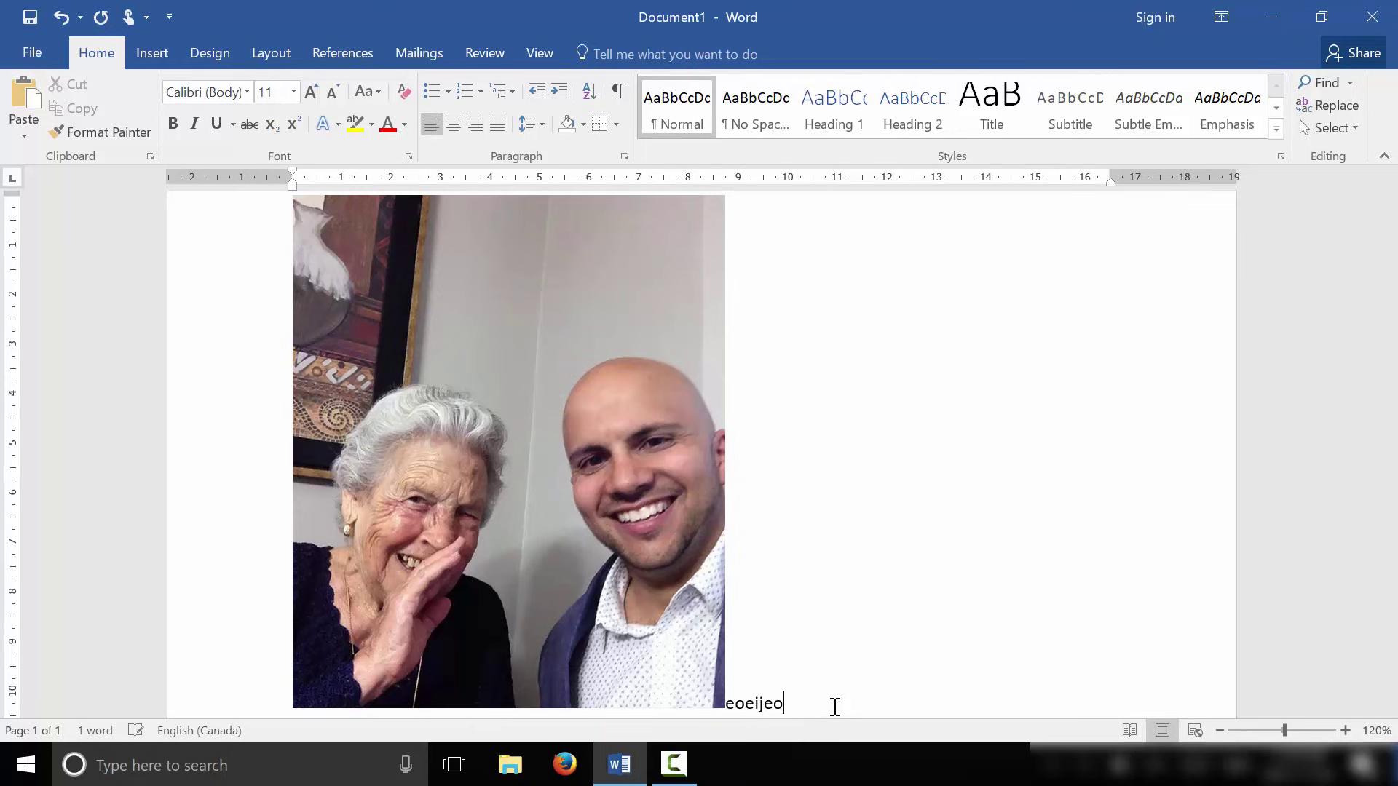
pyautogui.press('BackSpace')
pyautogui.press('BackSpace')
pyautogui.press('BackSpace')
pyautogui.press('BackSpace')
pyautogui.press('BackSpace')
pyautogui.press('BackSpace')
pyautogui.press('BackSpace')
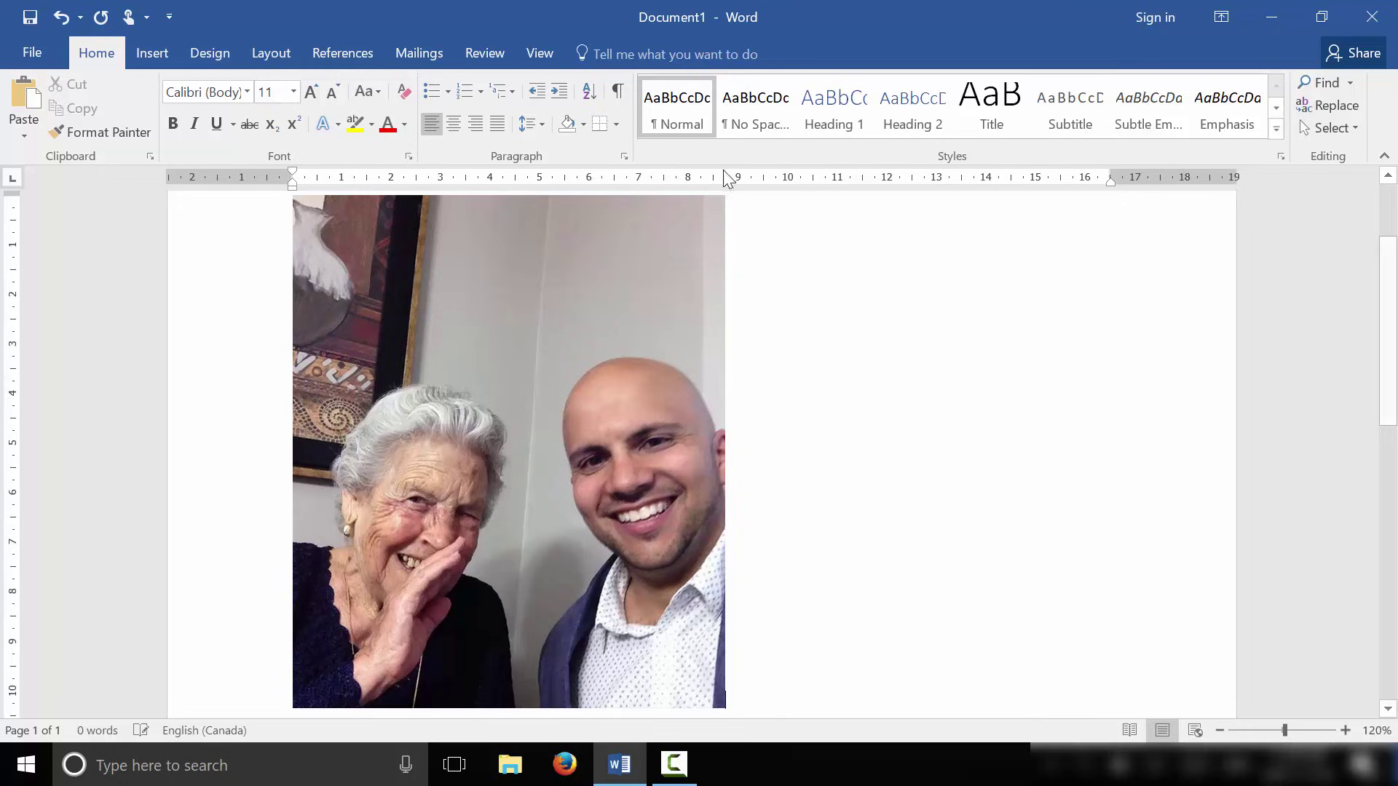
# Set the Me And Nonna photo's text wrapping to Behind Text
pyautogui.doubleClick(590, 293)
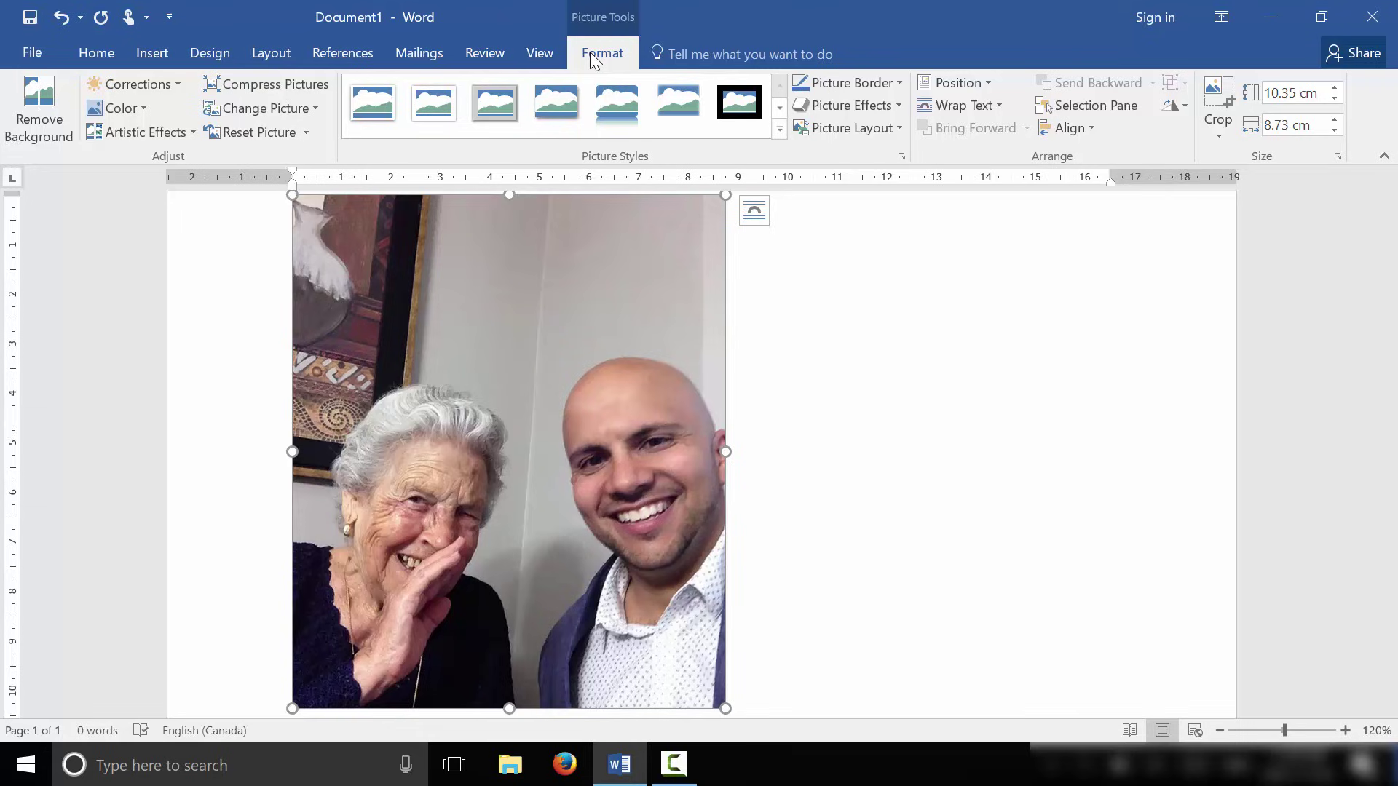
pyautogui.click(992, 106)
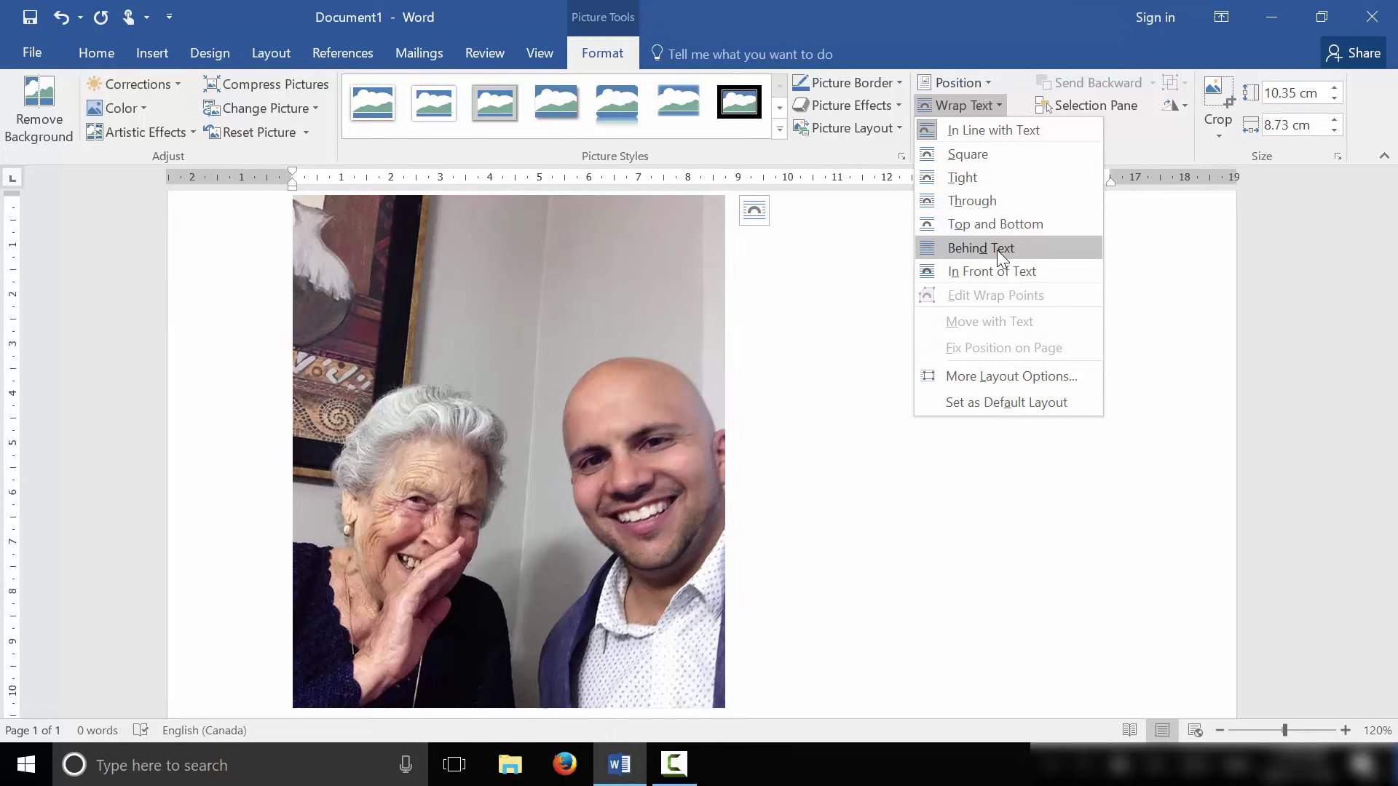
pyautogui.click(997, 250)
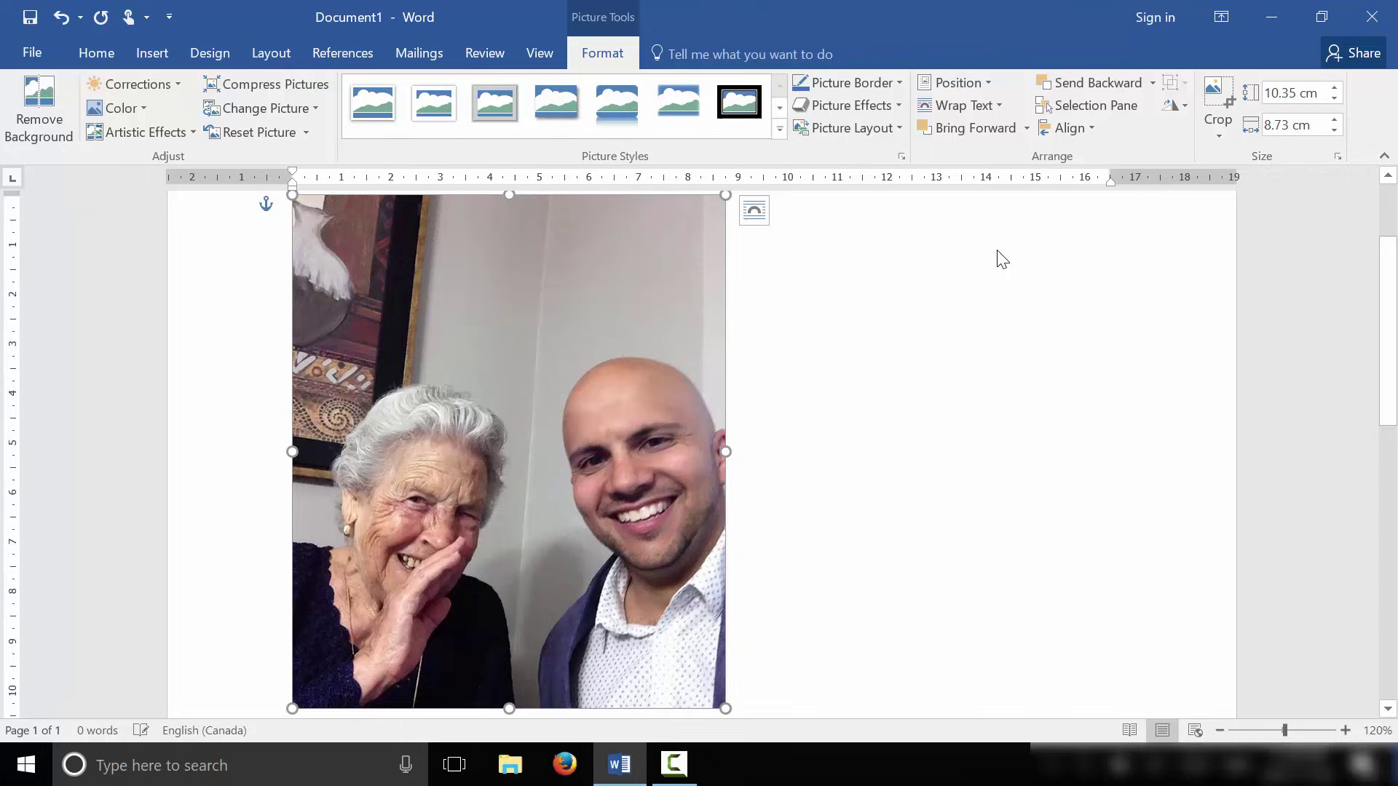
# Type 'Hello' at the top-left of the photo and select the word
pyautogui.click(738, 326)
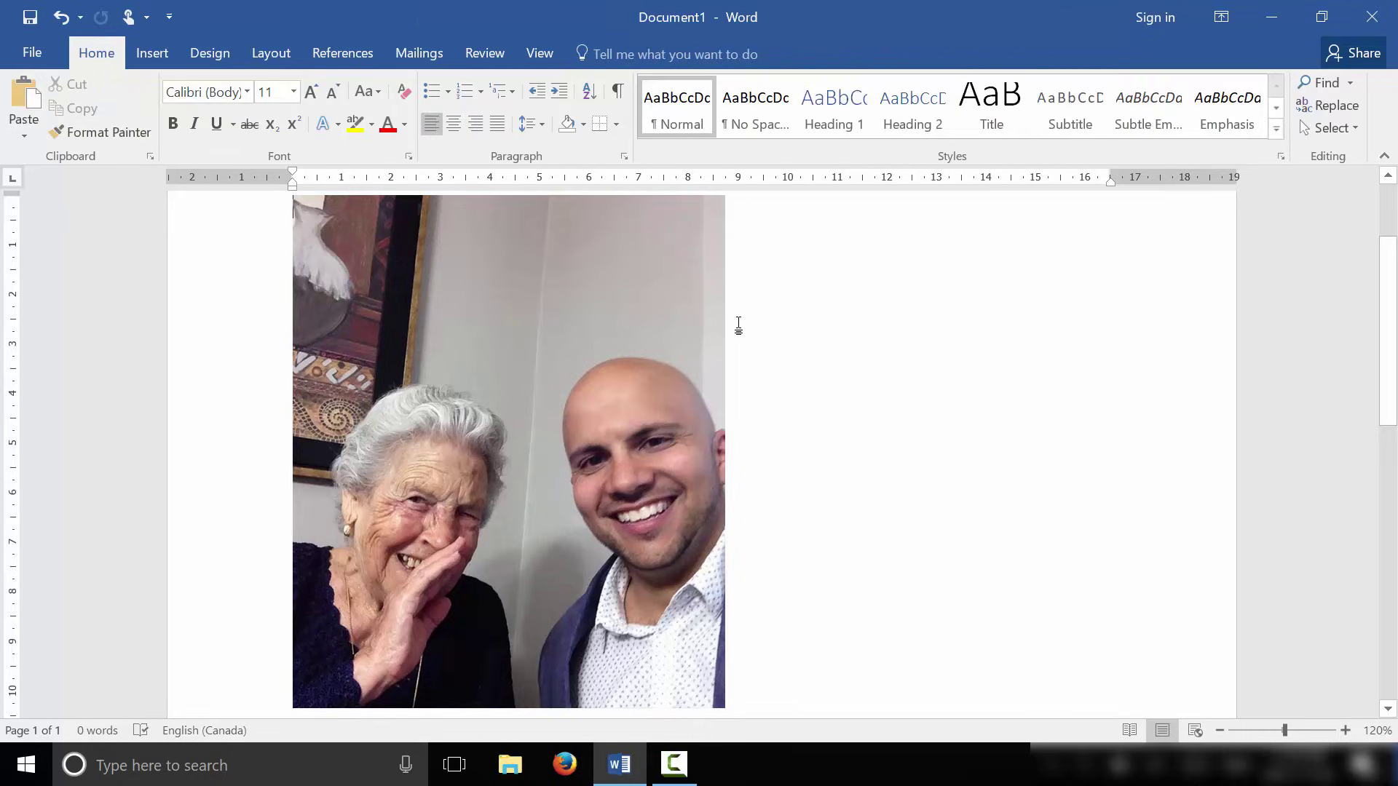
pyautogui.write('Hello')
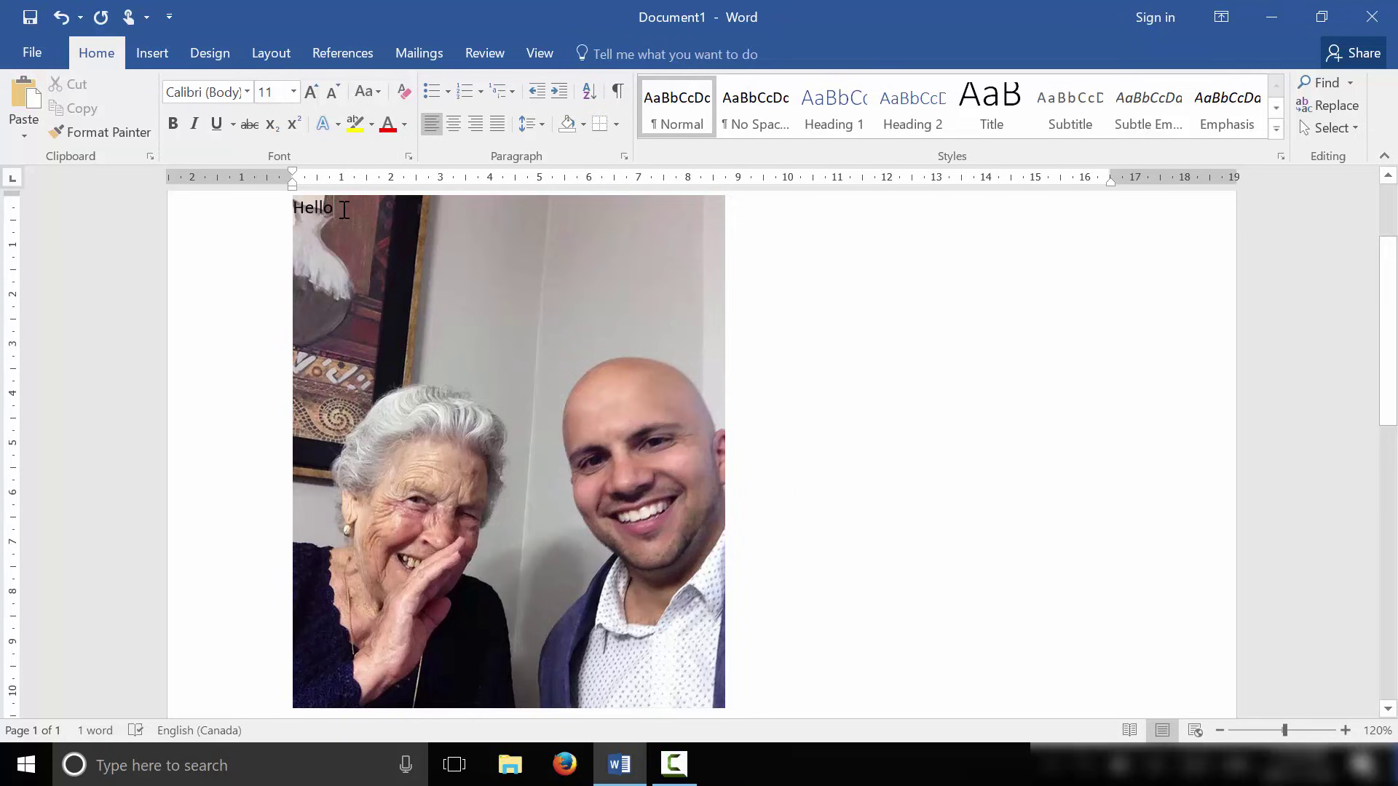
pyautogui.click(300, 215)
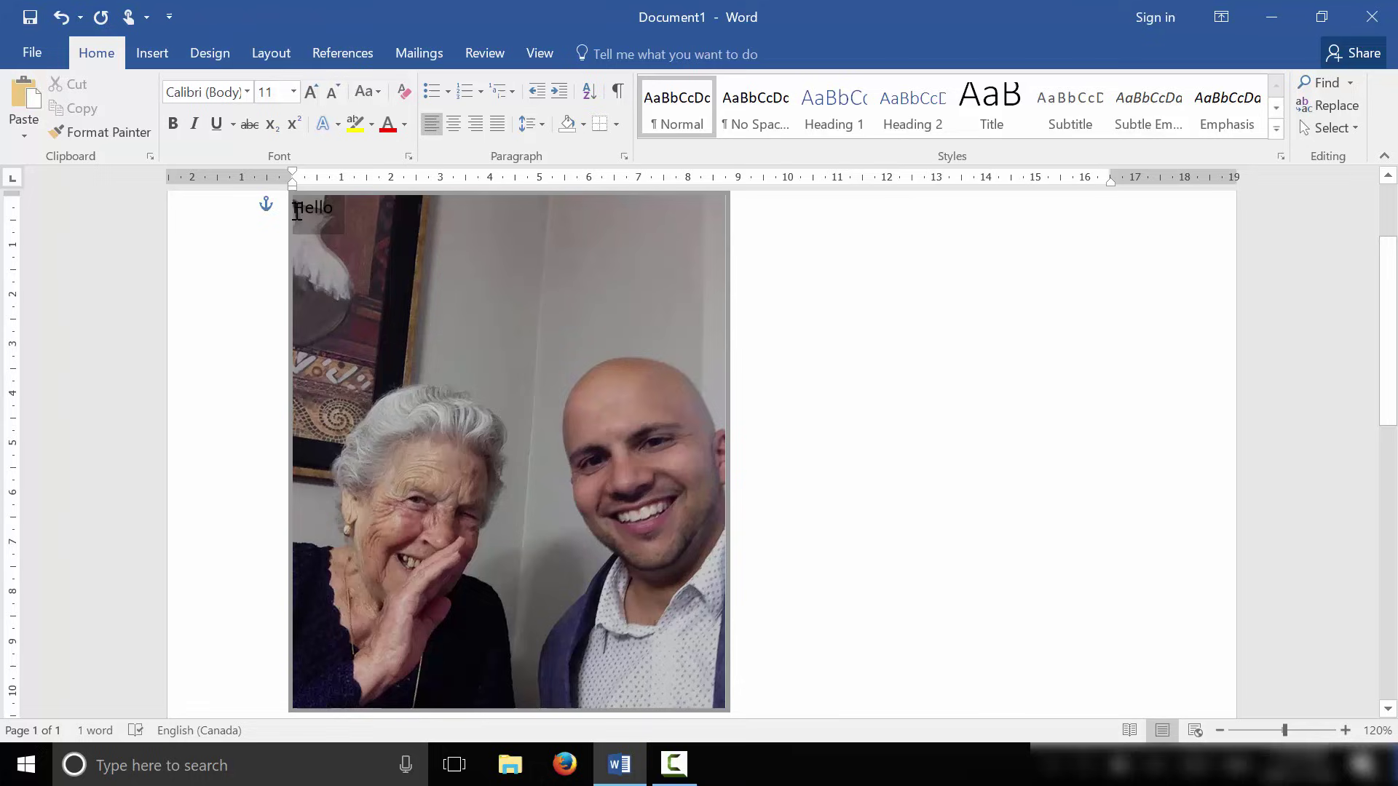
pyautogui.click(300, 214)
pyautogui.click(302, 217)
pyautogui.click(303, 216)
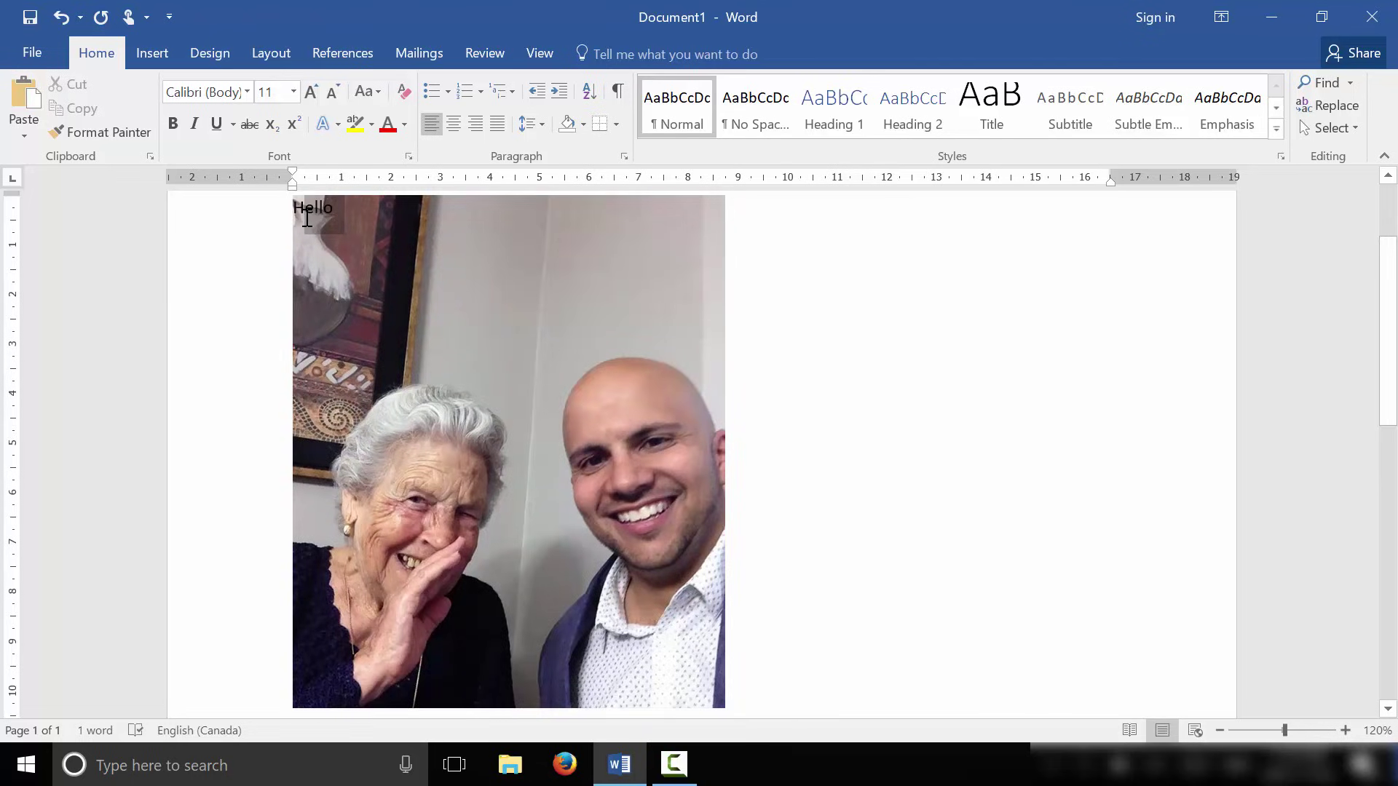
# Format Hello as bold red Comic Sans MS at 100 points
pyautogui.doubleClick(307, 219)
pyautogui.click(306, 217)
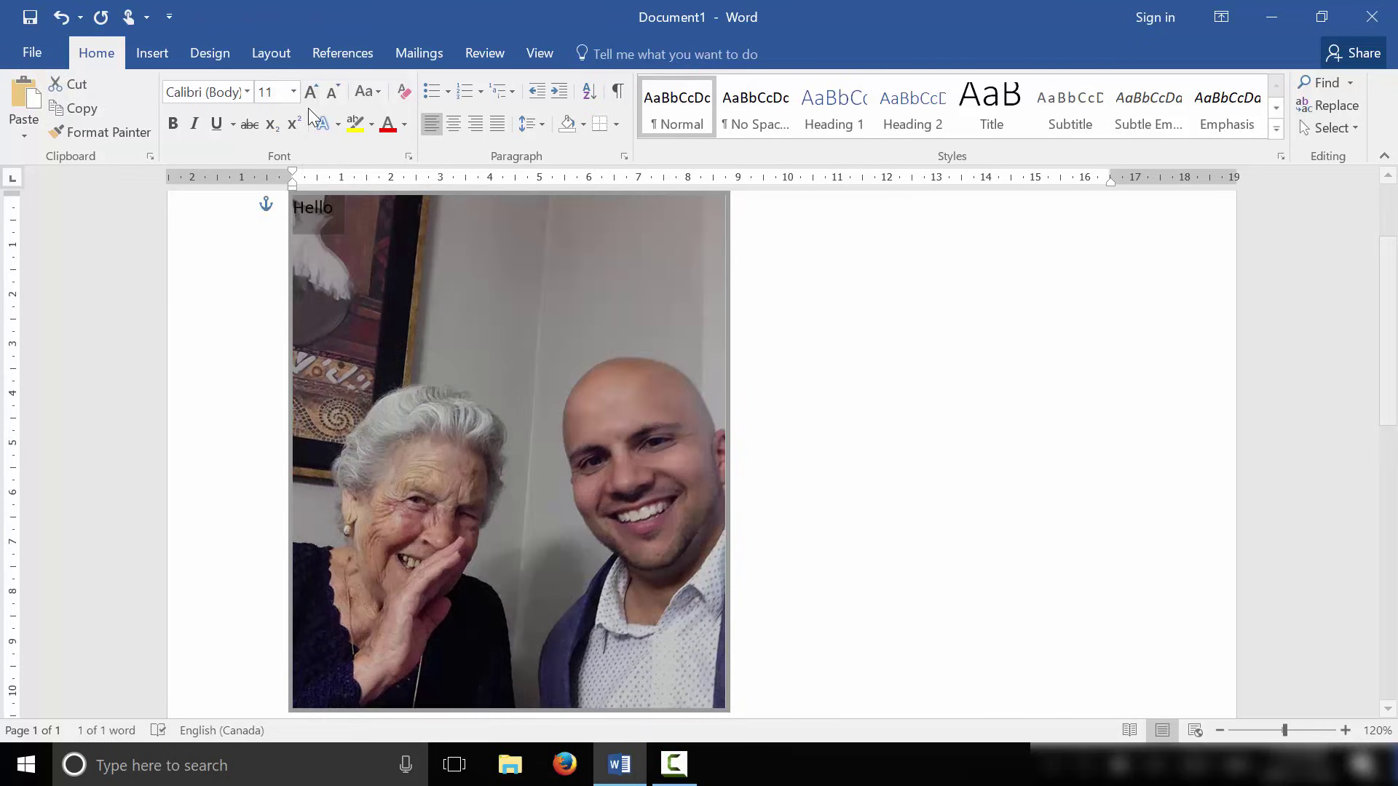
pyautogui.click(293, 93)
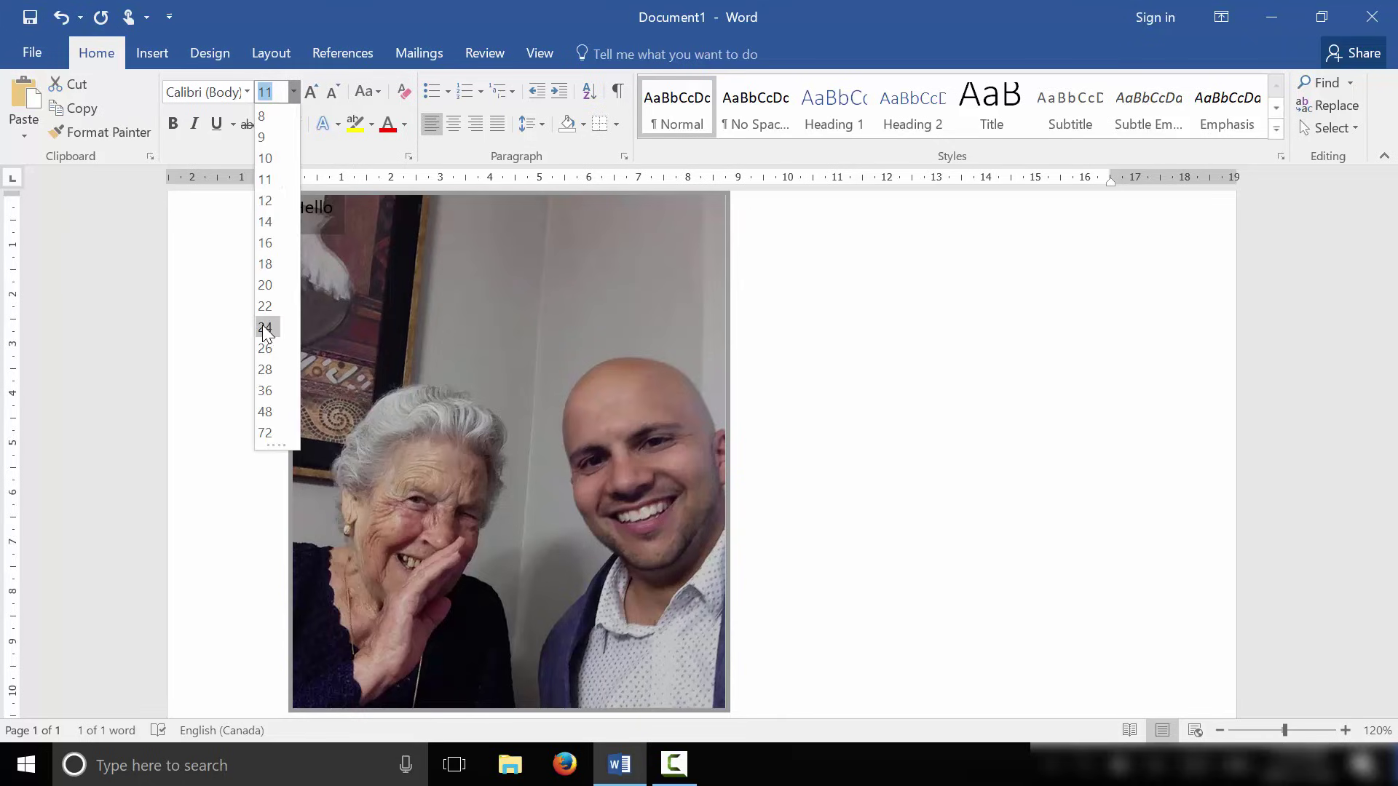
pyautogui.click(269, 433)
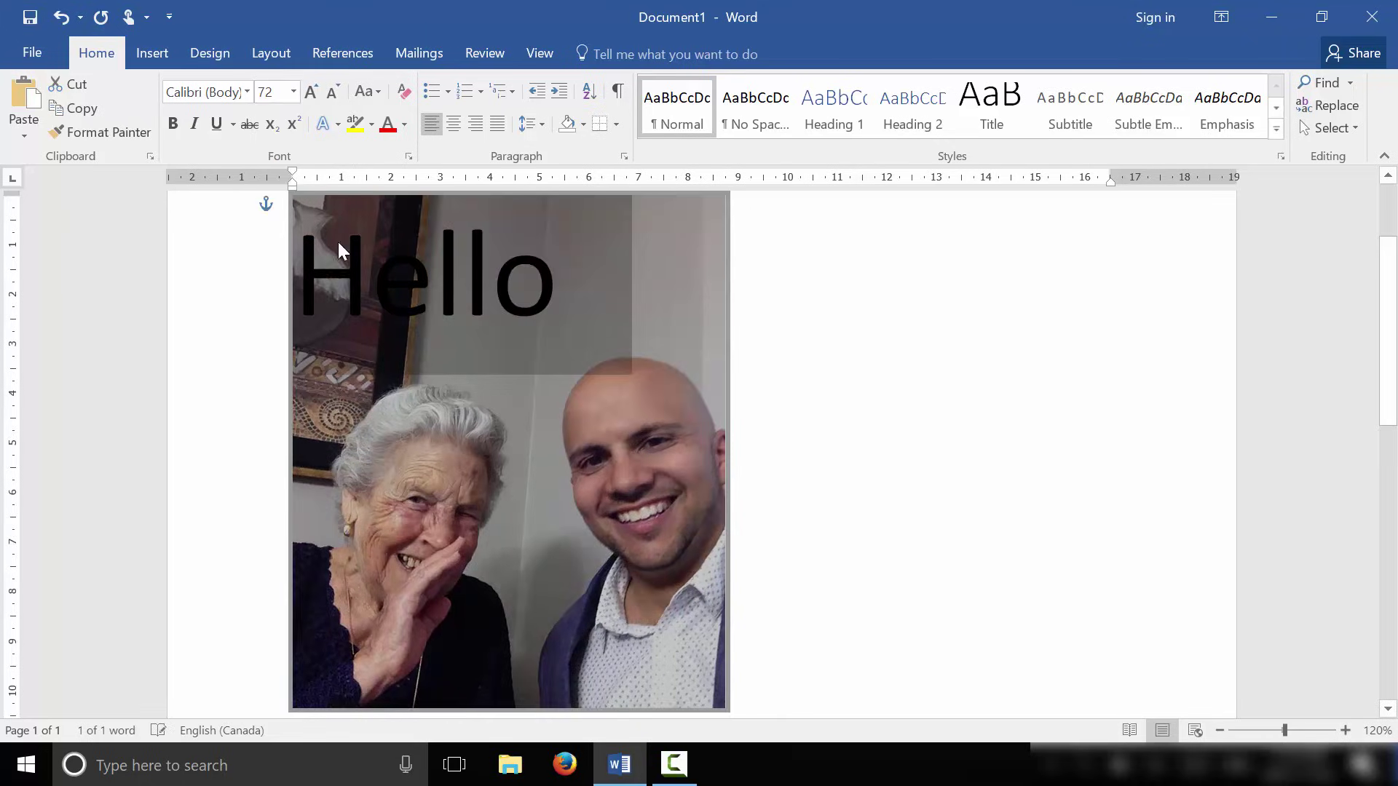
pyautogui.click(390, 136)
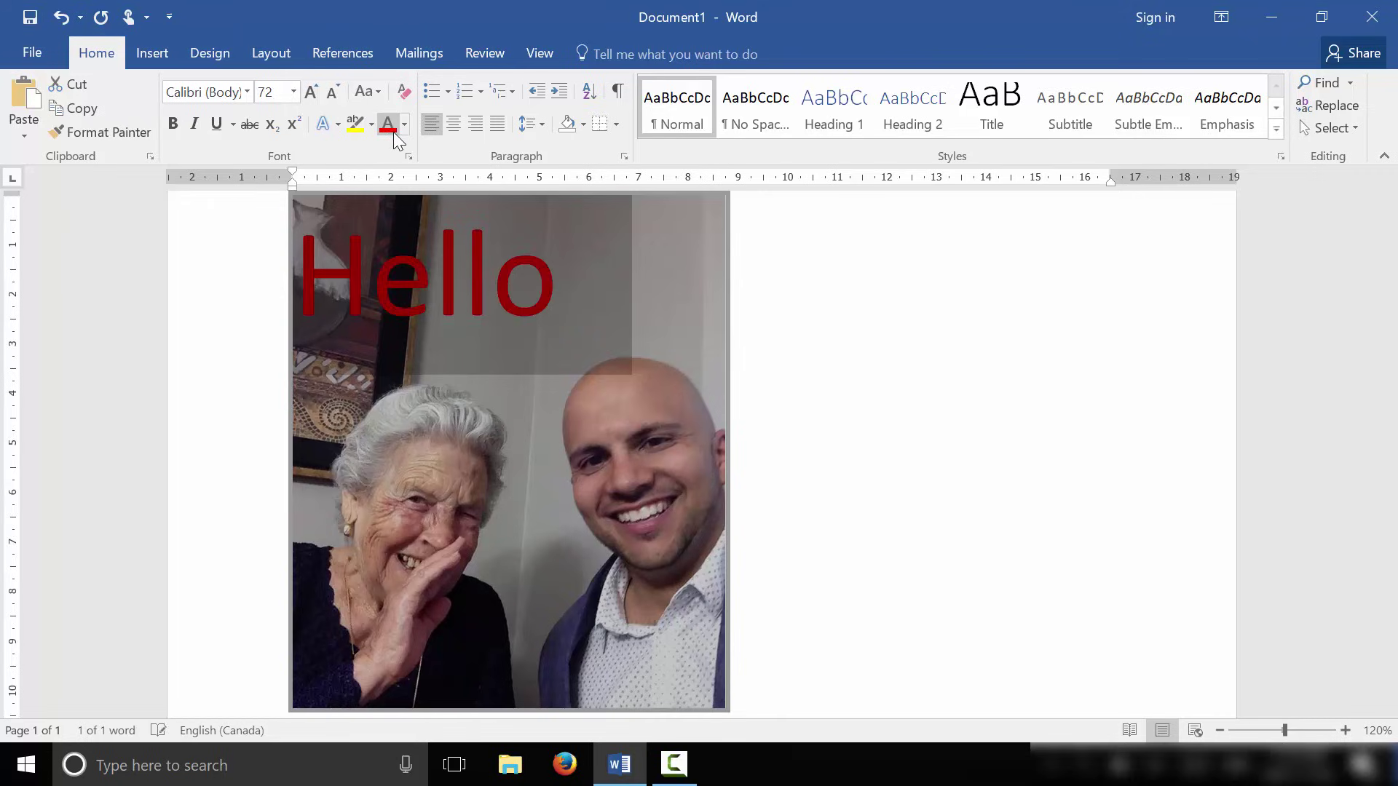
pyautogui.click(173, 124)
pyautogui.click(246, 96)
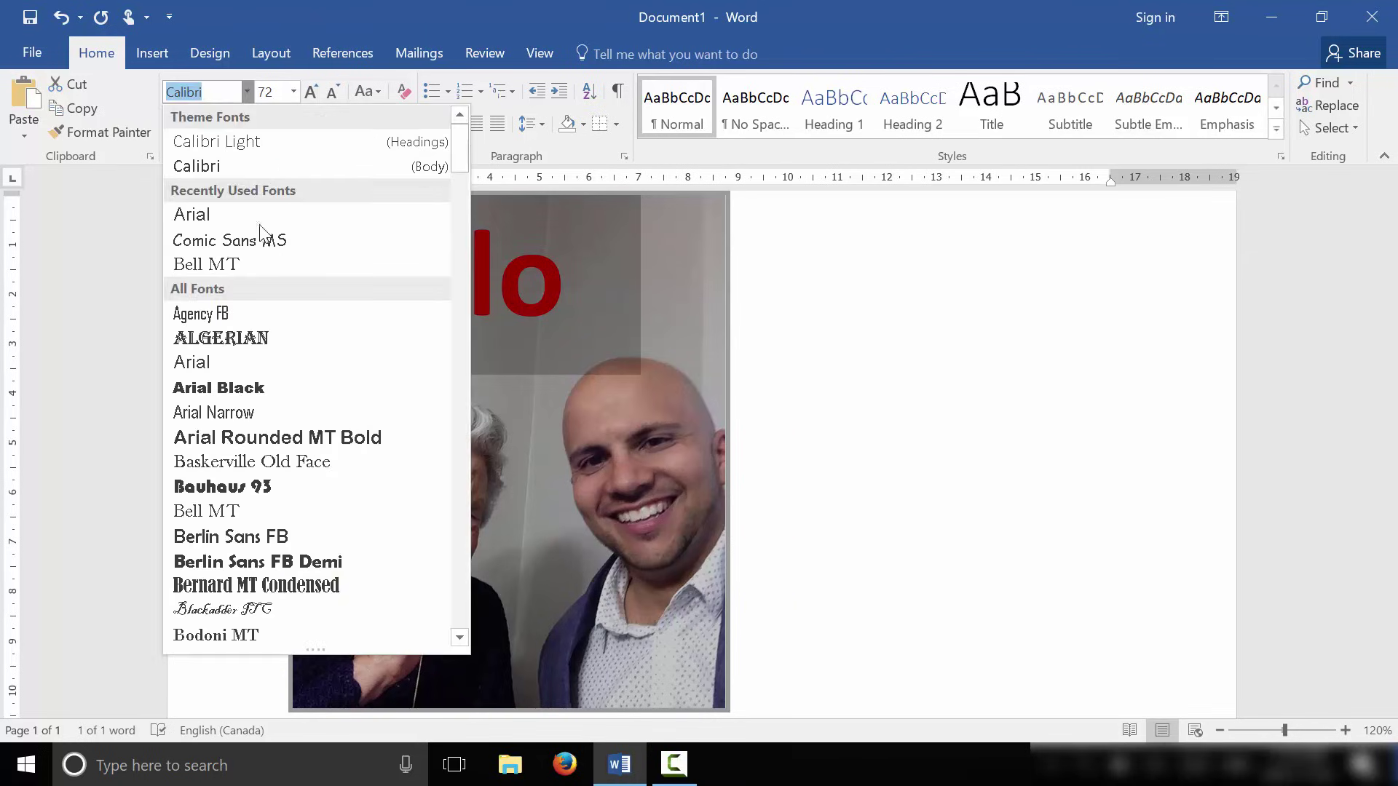
pyautogui.click(251, 241)
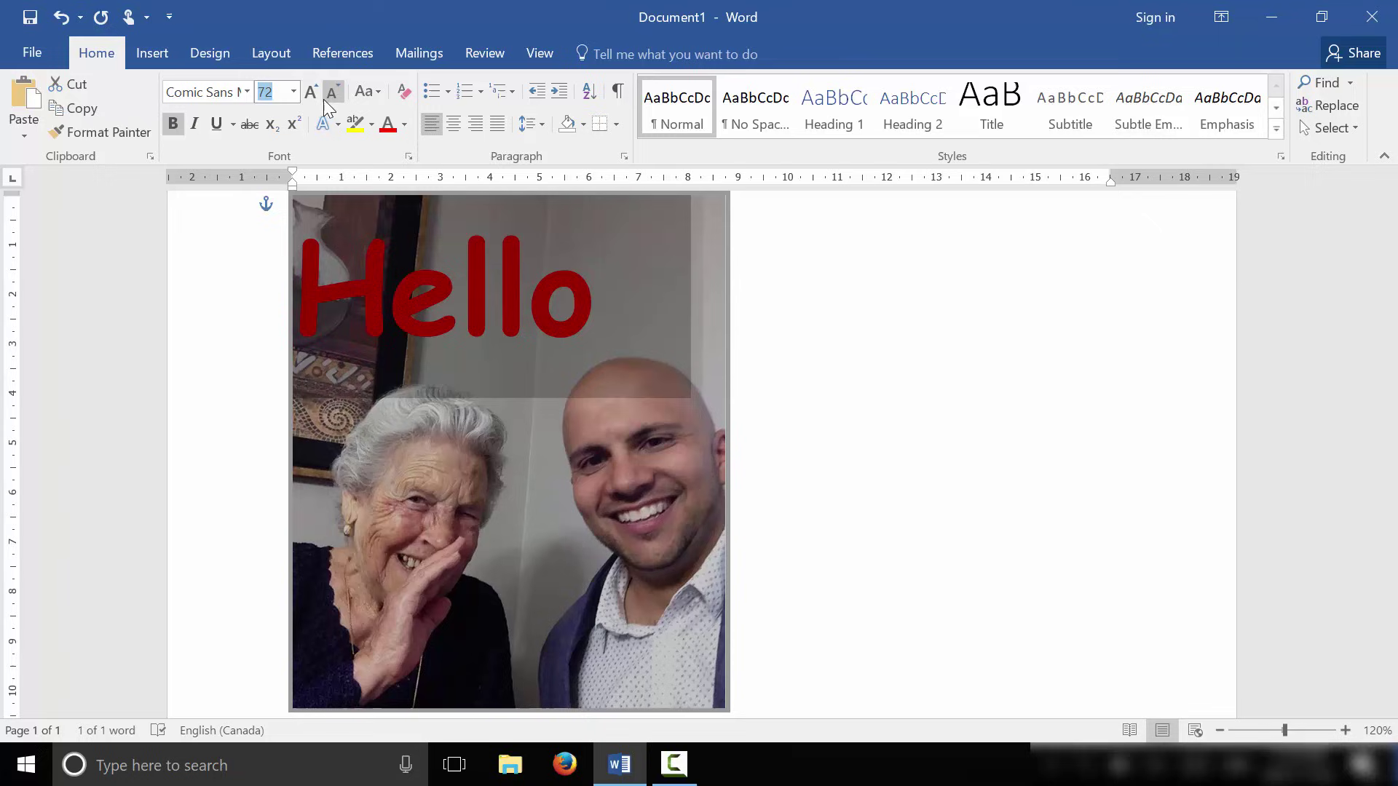
pyautogui.write('100')
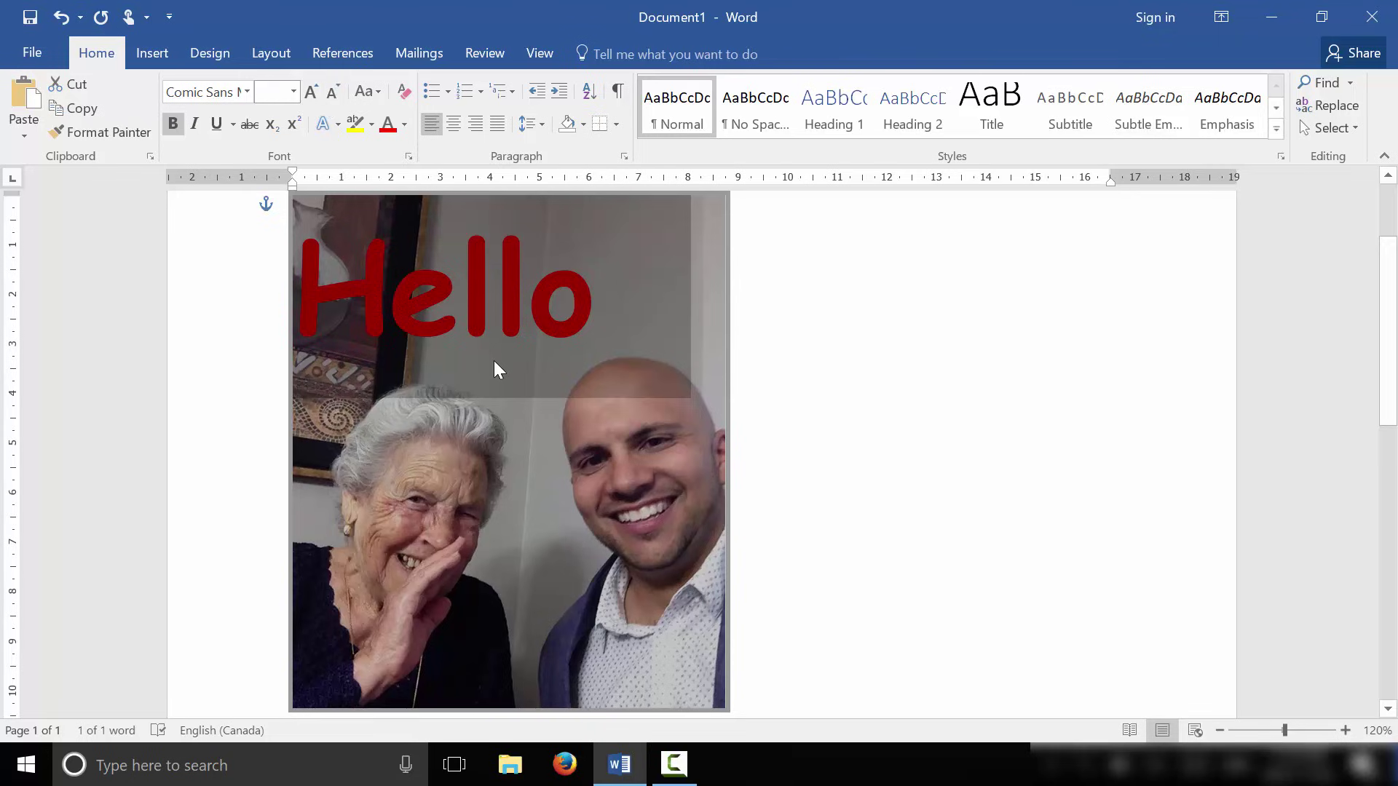
pyautogui.click(494, 360)
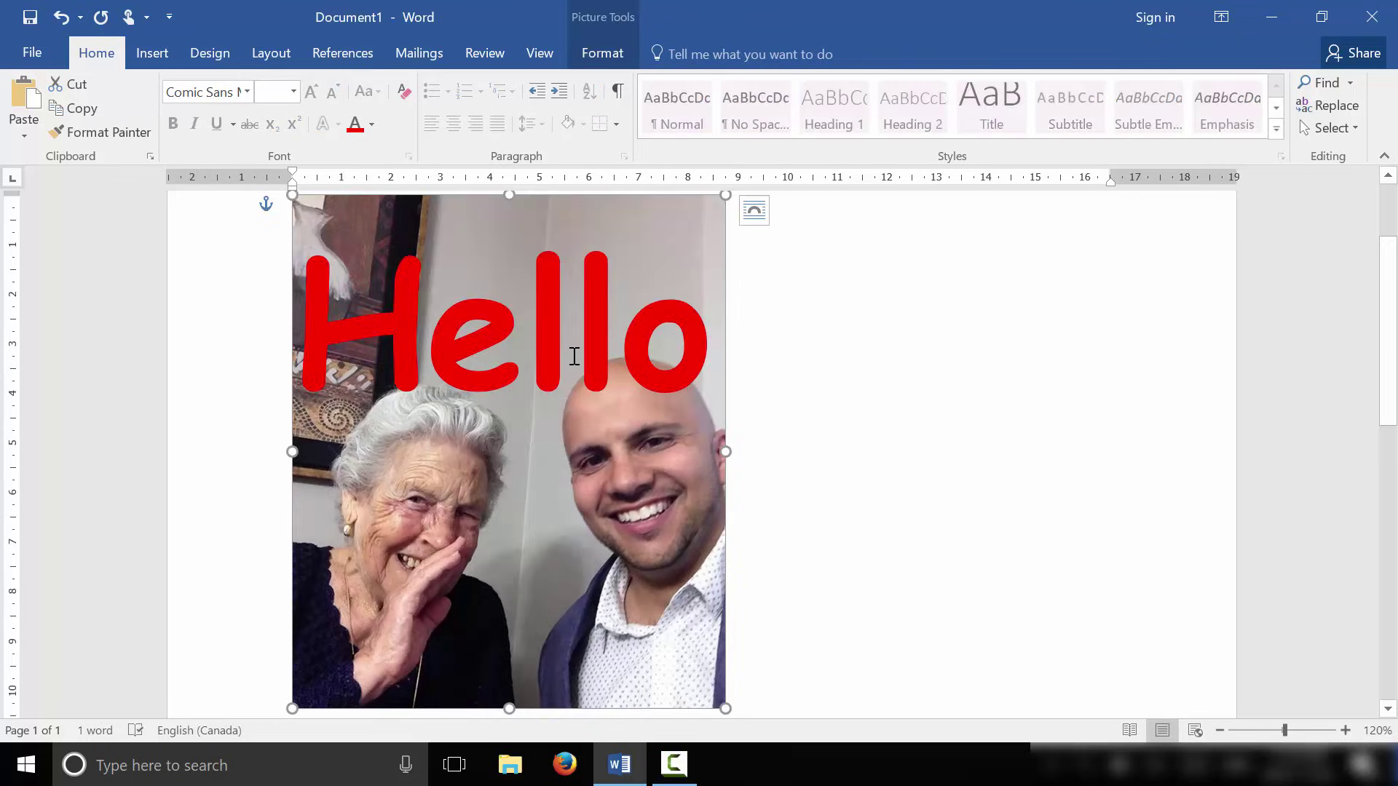
# Drag the photo back to its original spot beneath Hello and select it for formatting
pyautogui.click(852, 380)
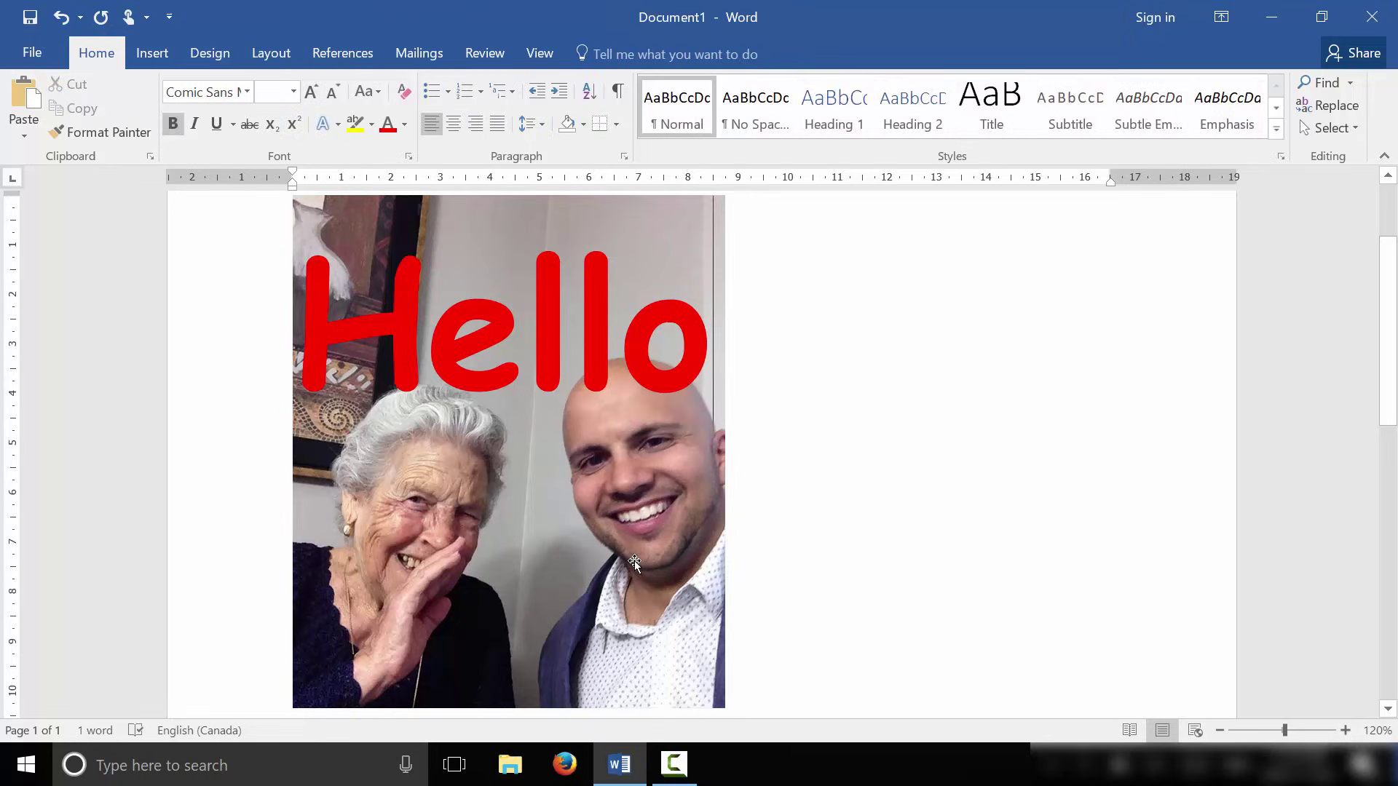
pyautogui.moveTo(635, 564); pyautogui.dragTo(635, 612)
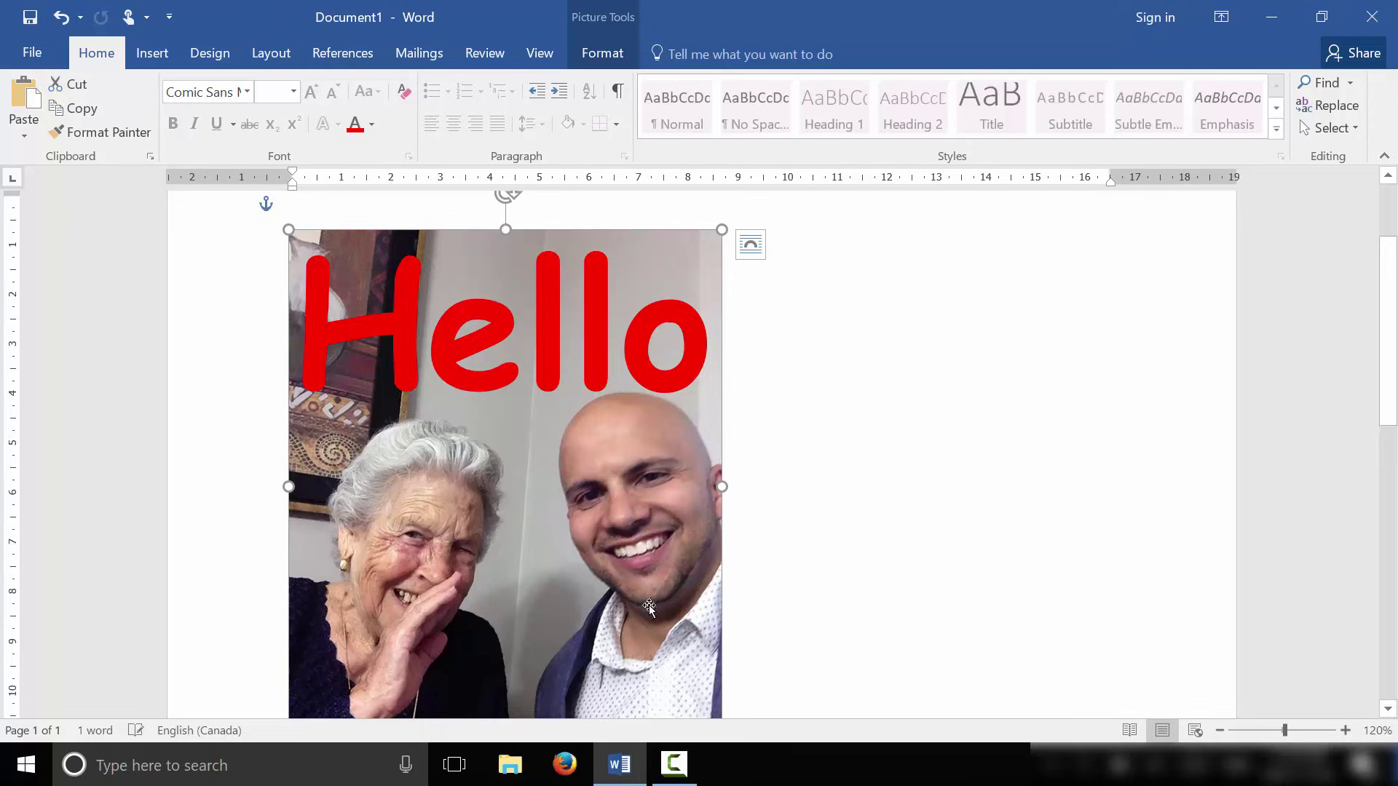
pyautogui.scroll(-1, 1066, 435)
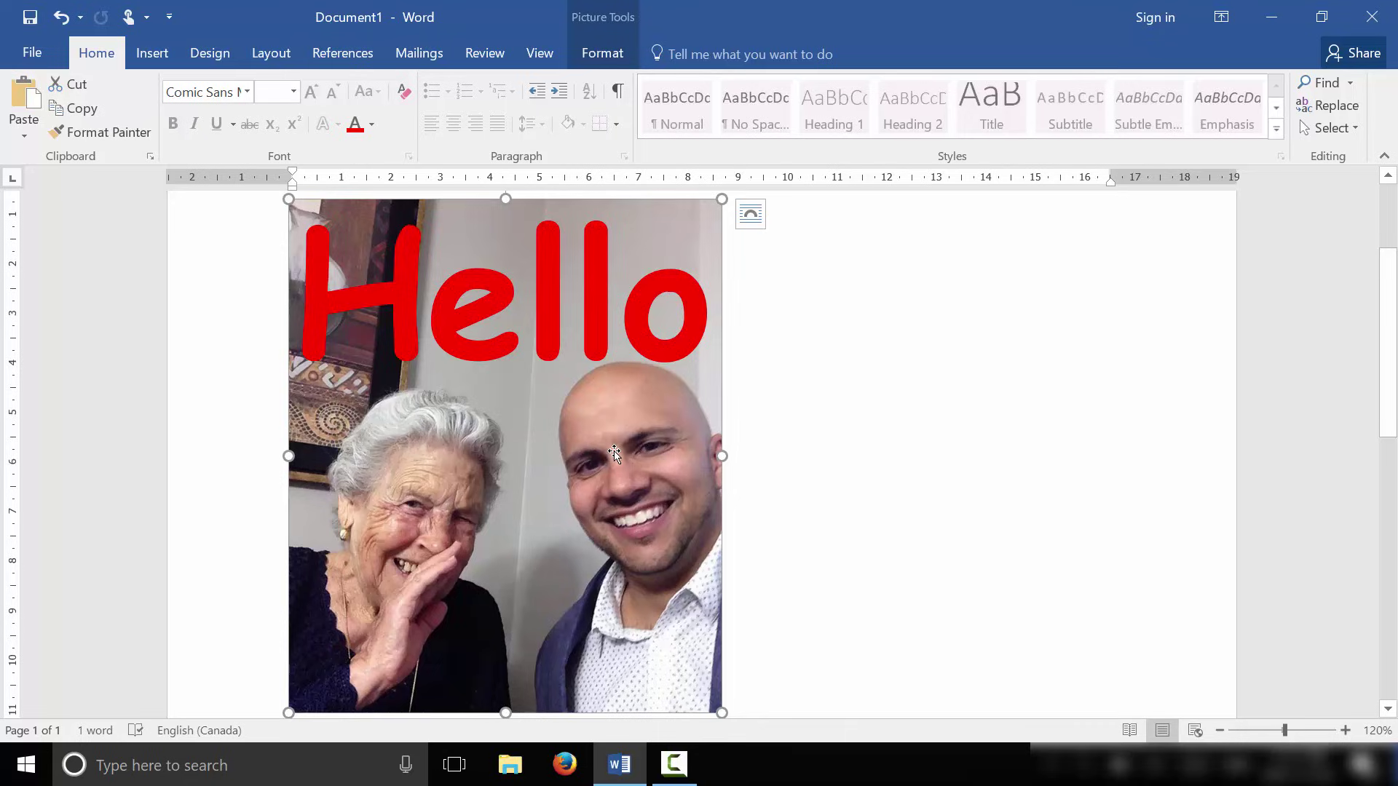
pyautogui.moveTo(571, 450)
pyautogui.mouseDown()
pyautogui.moveTo(632, 457)
pyautogui.moveTo(518, 530)
pyautogui.moveTo(567, 424)
pyautogui.moveTo(563, 450)
pyautogui.mouseUp()
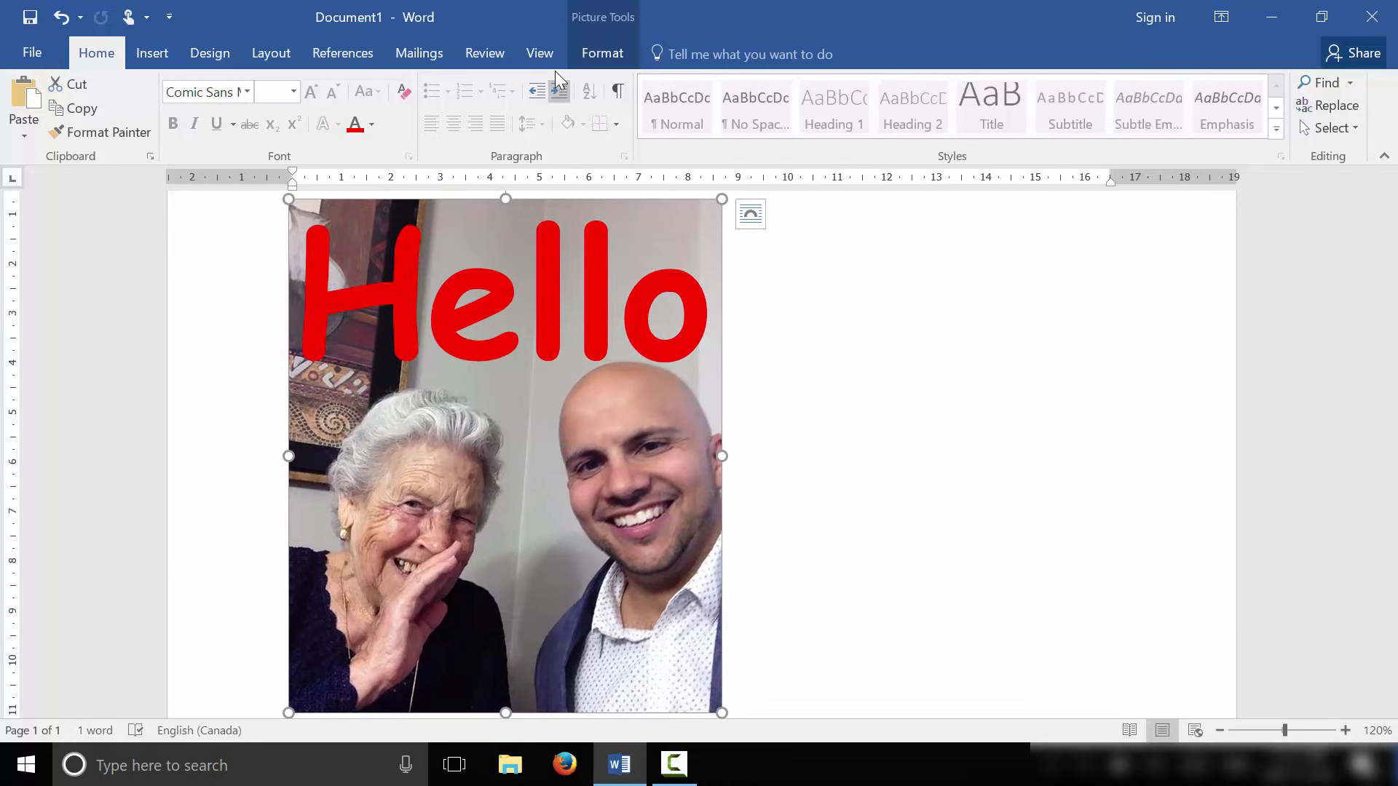
pyautogui.doubleClick(539, 474)
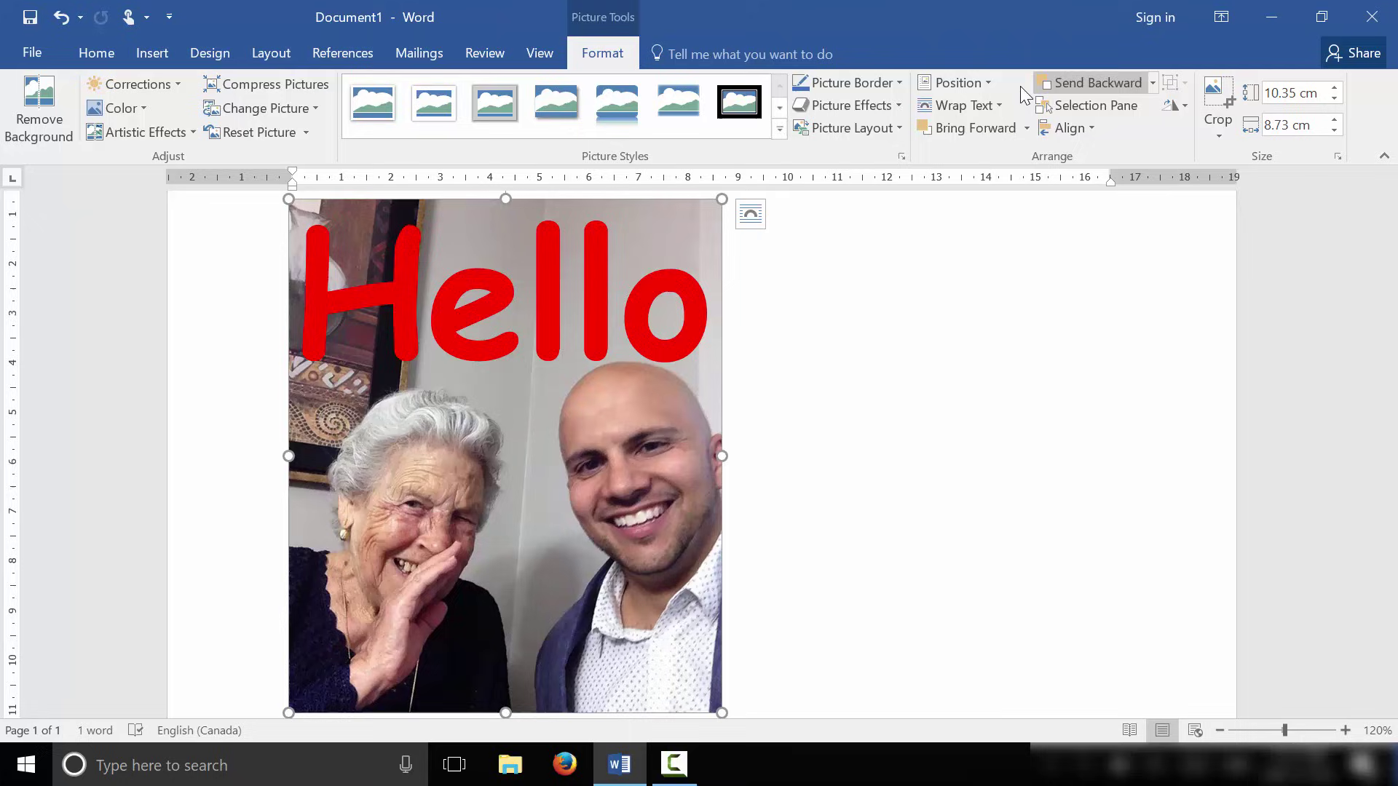
# Set the photo's wrapping to Behind Text so the red Hello shows on top
pyautogui.click(963, 106)
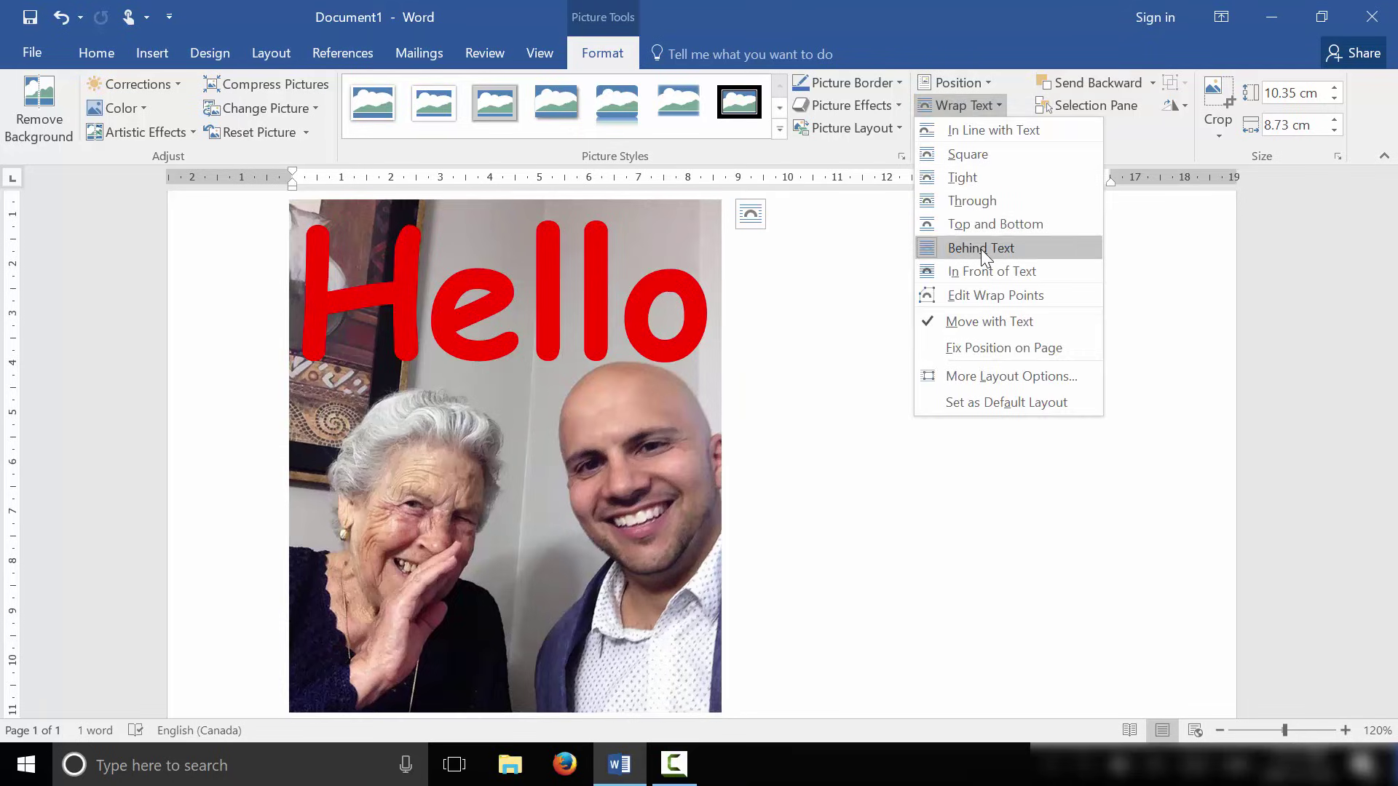
pyautogui.click(980, 248)
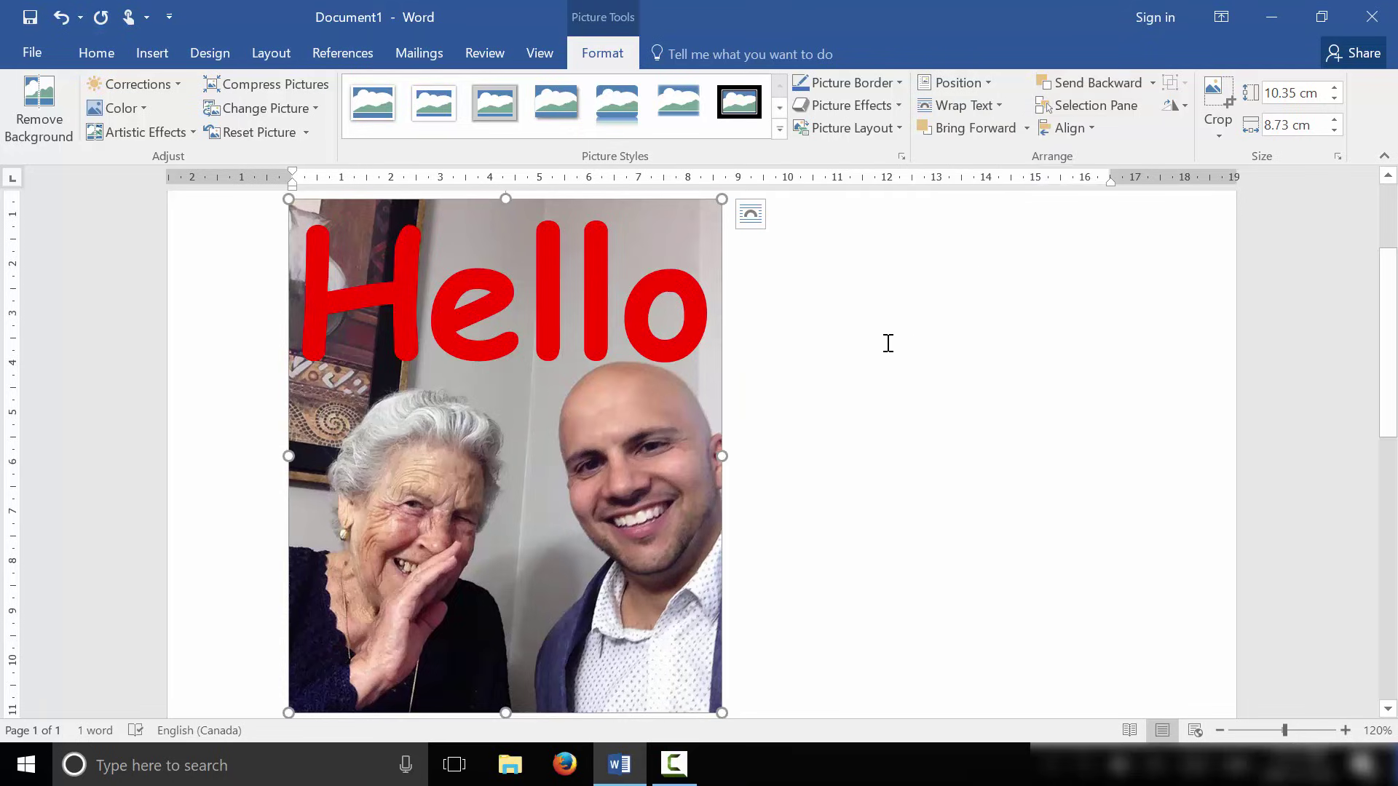